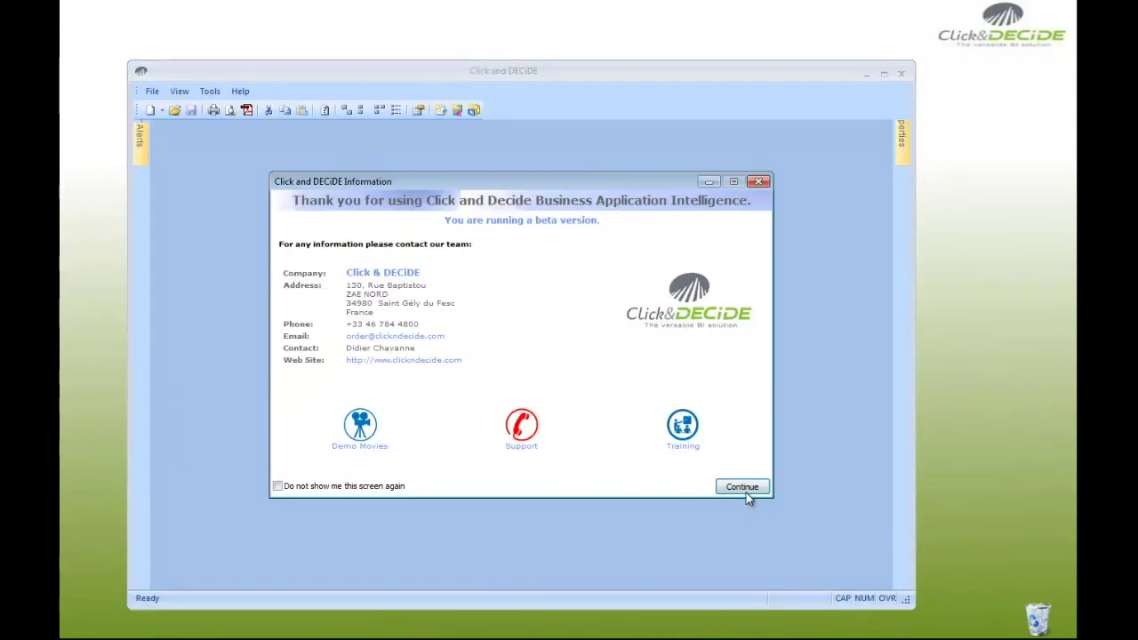
- Dismiss the welcome information and create a new project named SAP Demo with no project types or categories selected
left_click(742, 487)
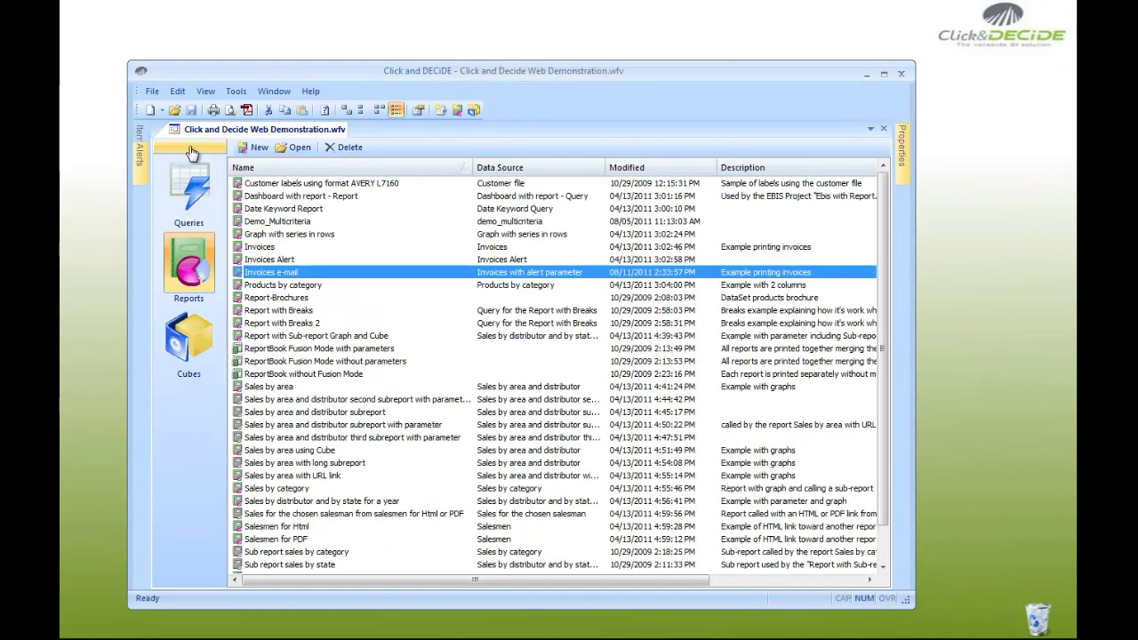
left_click(152, 110)
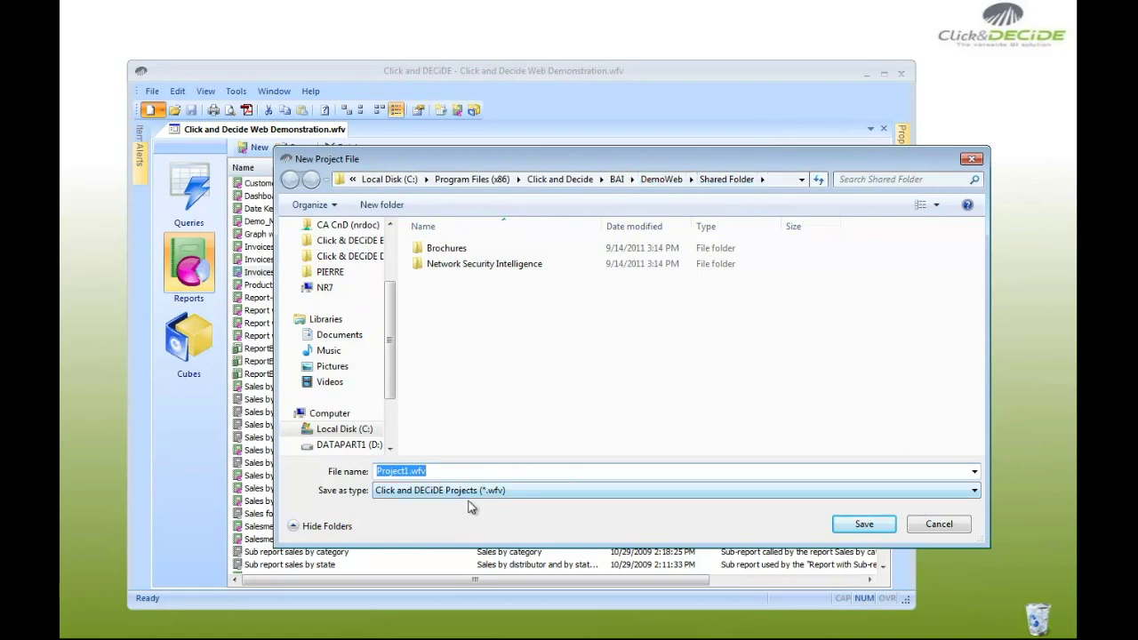
type("SAP Demo")
key("Return")
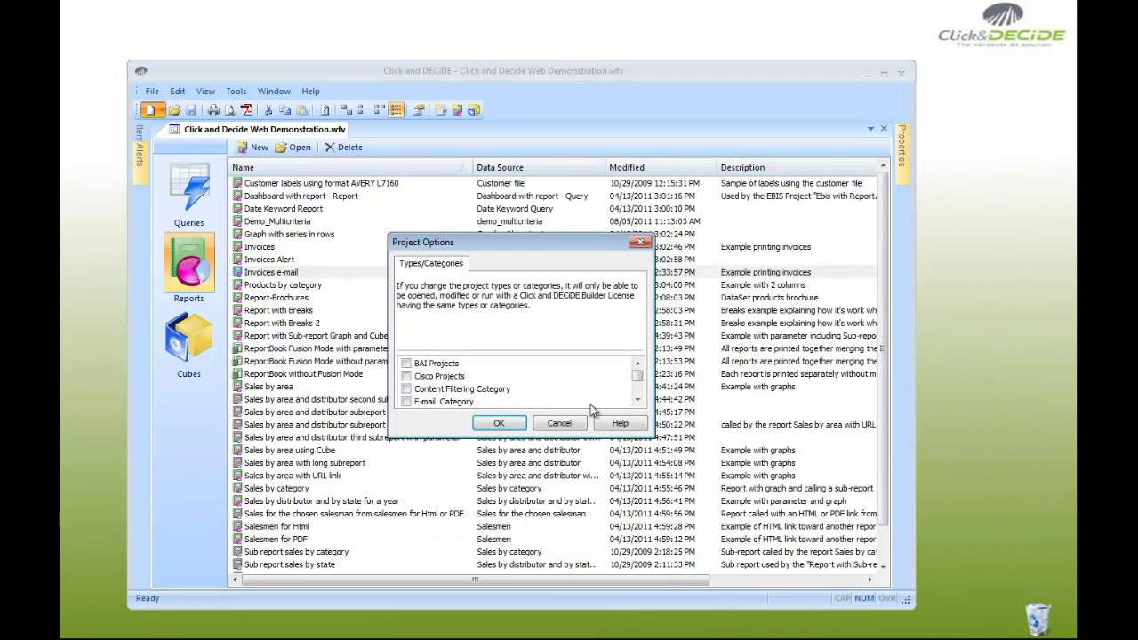
left_click(484, 424)
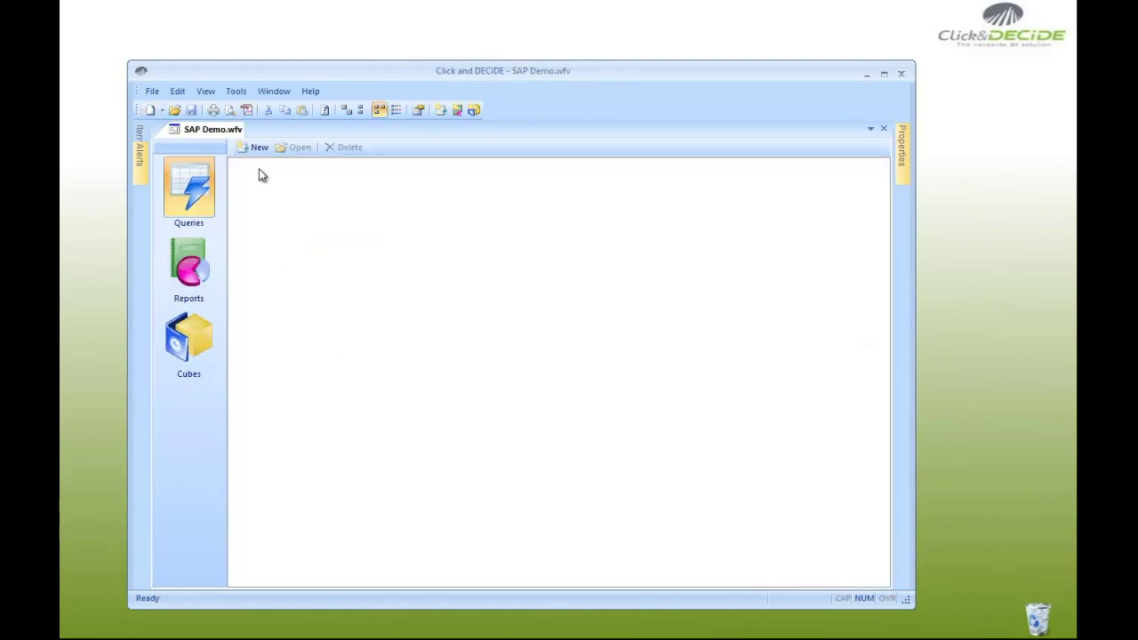
- Create a new query based on the CRITERIA query of the SAP cube ZFLIGHTCU
left_click(258, 152)
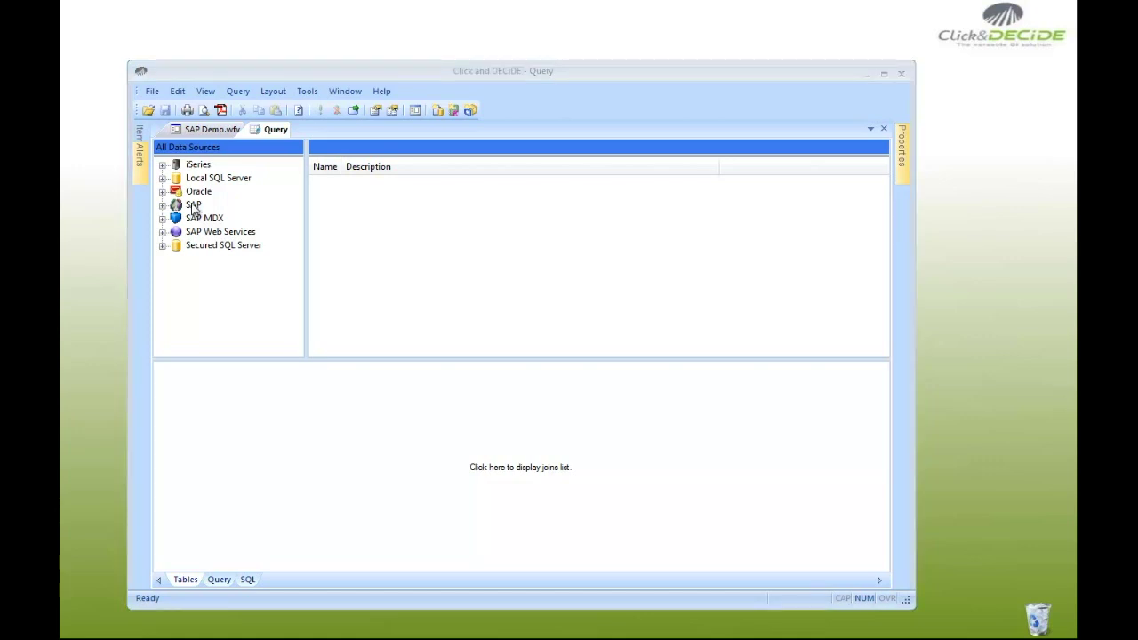
left_click(193, 205)
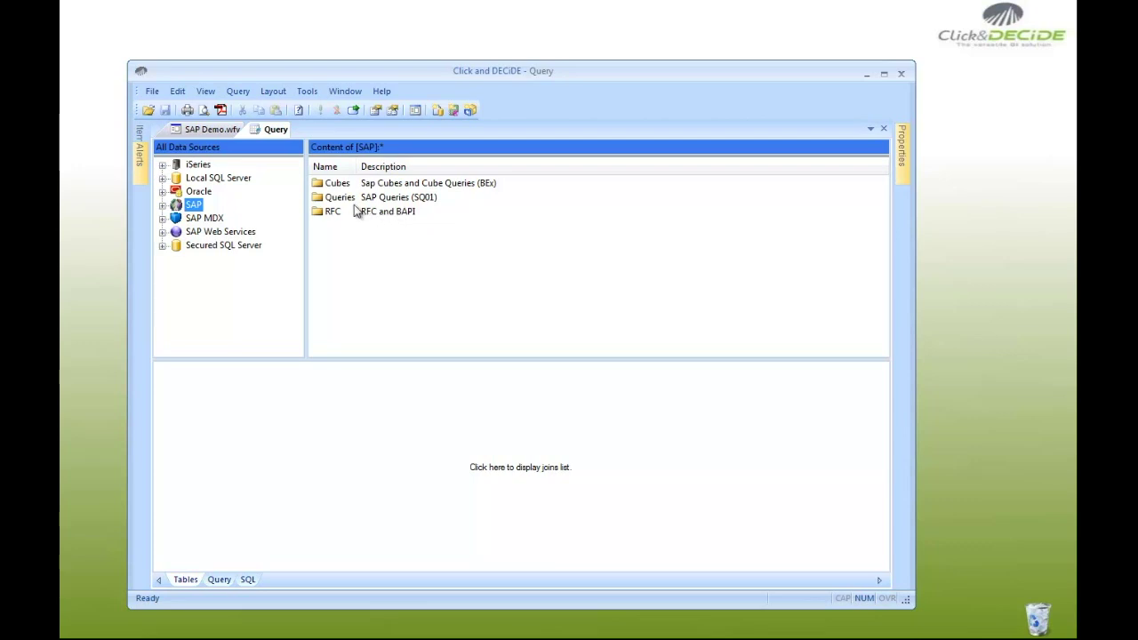
double_click(345, 185)
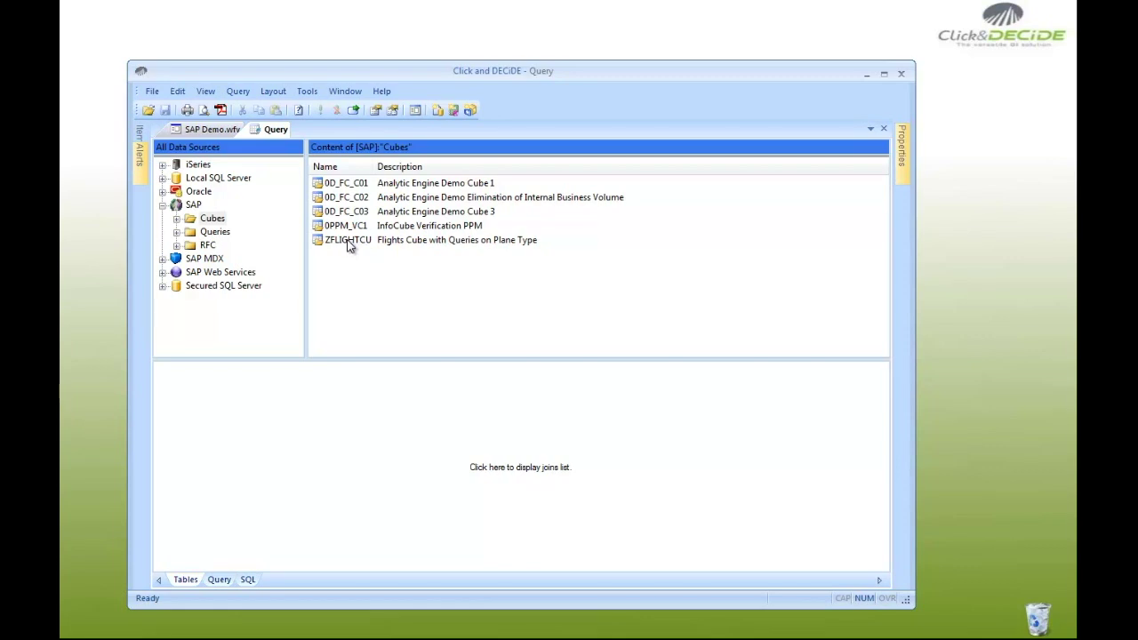
double_click(348, 241)
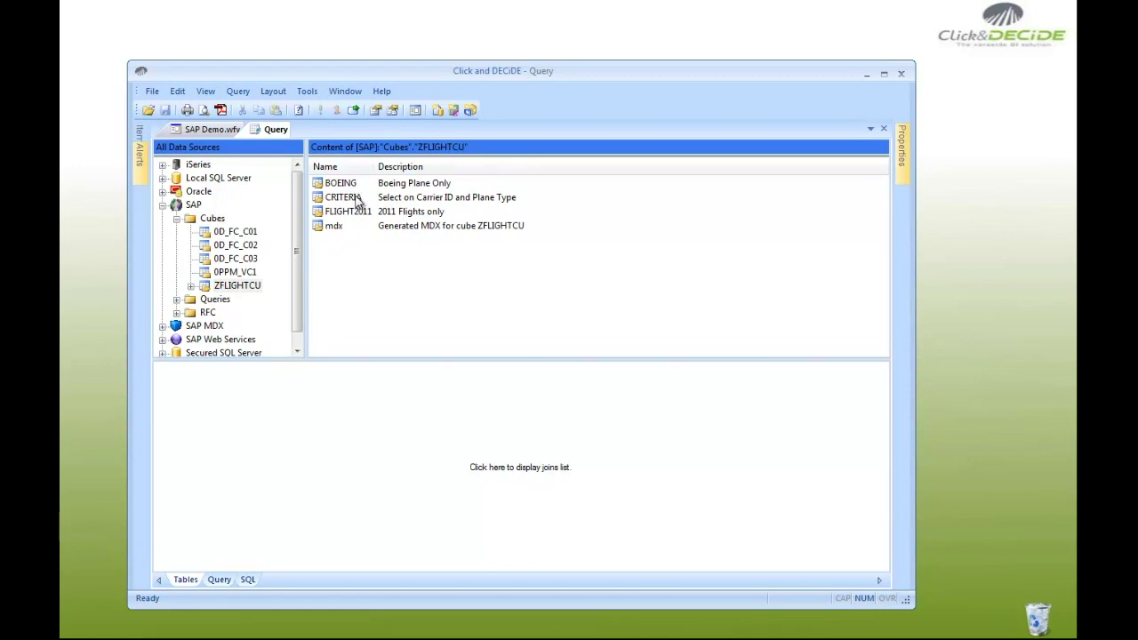
double_click(353, 199)
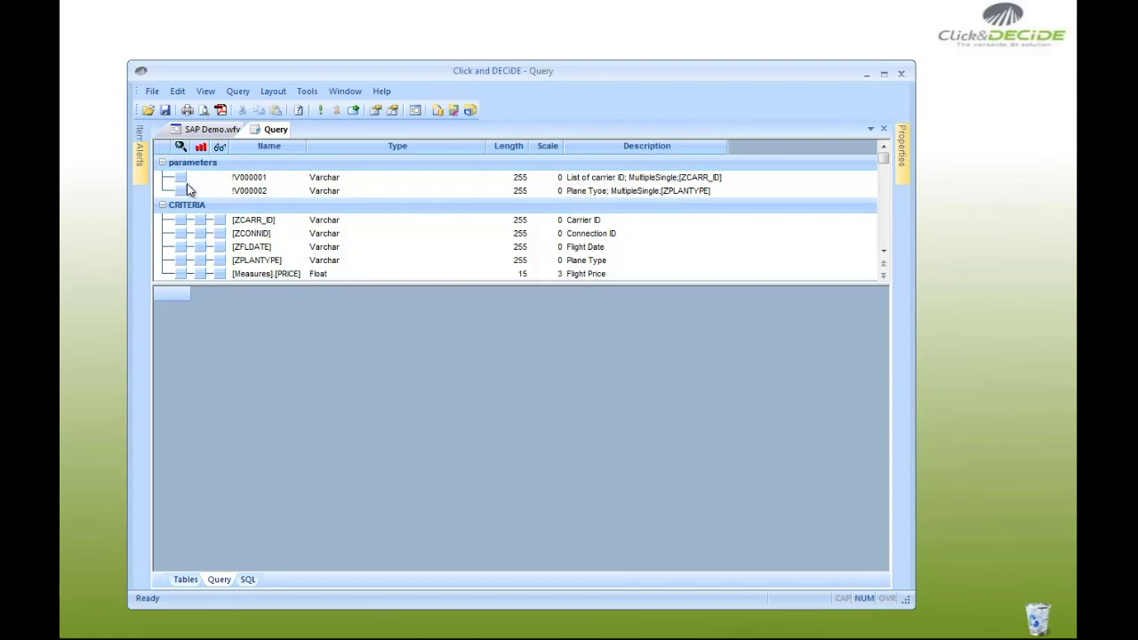
- Add criteria on parameters !V000001 (carrier ID) and !V000002 (plane type), each prompting with a list of values
double_click(211, 181)
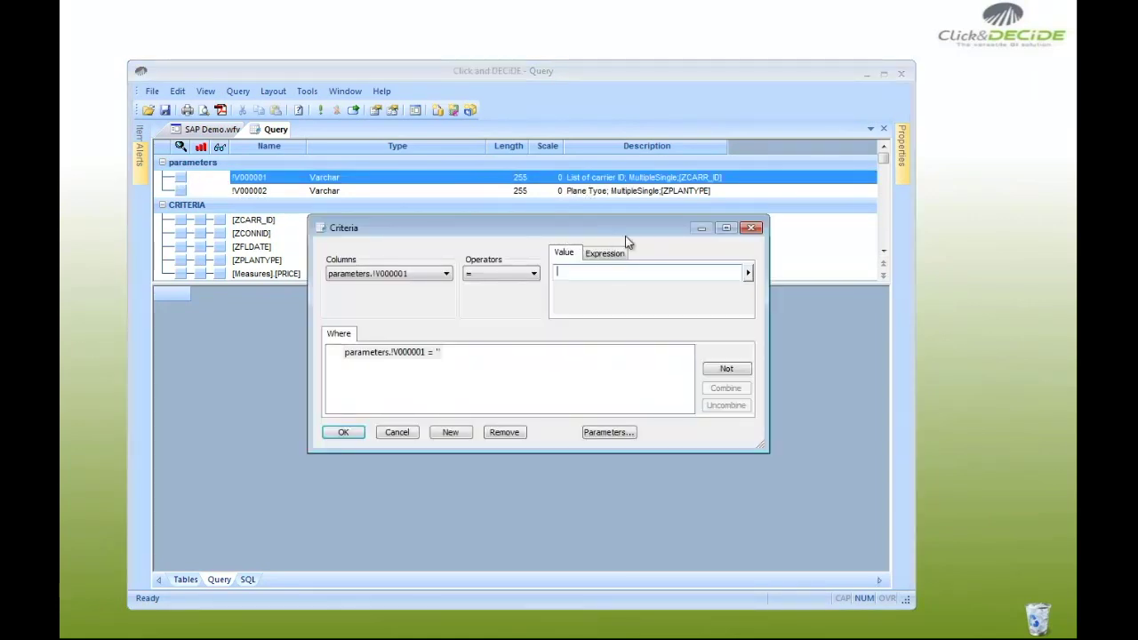
left_click(747, 273)
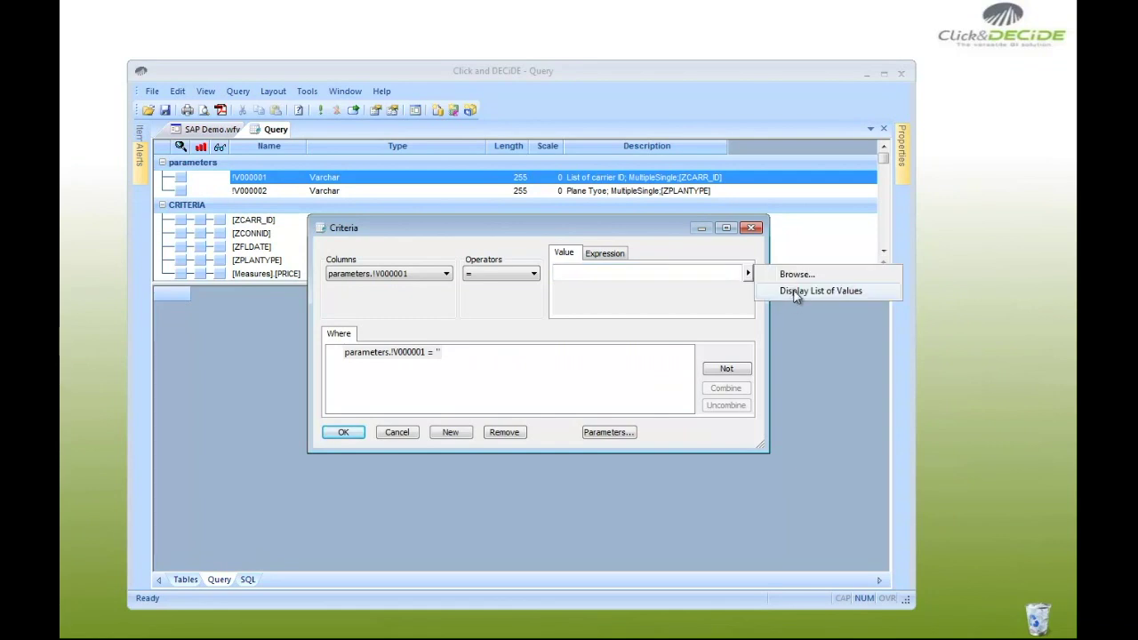
left_click(795, 291)
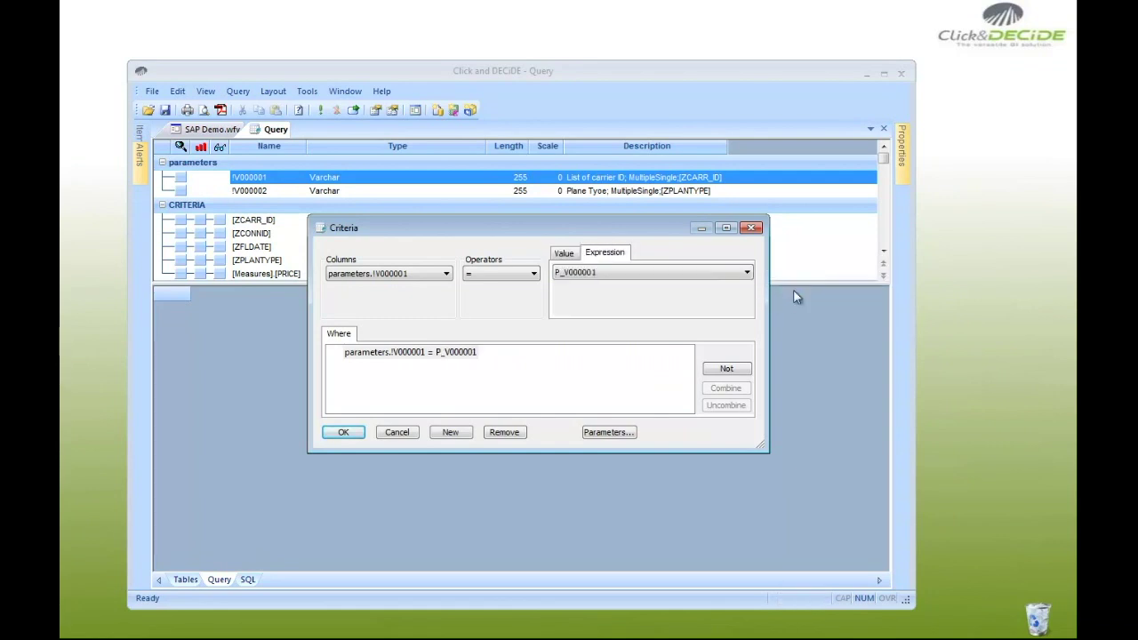
left_click(343, 432)
double_click(180, 192)
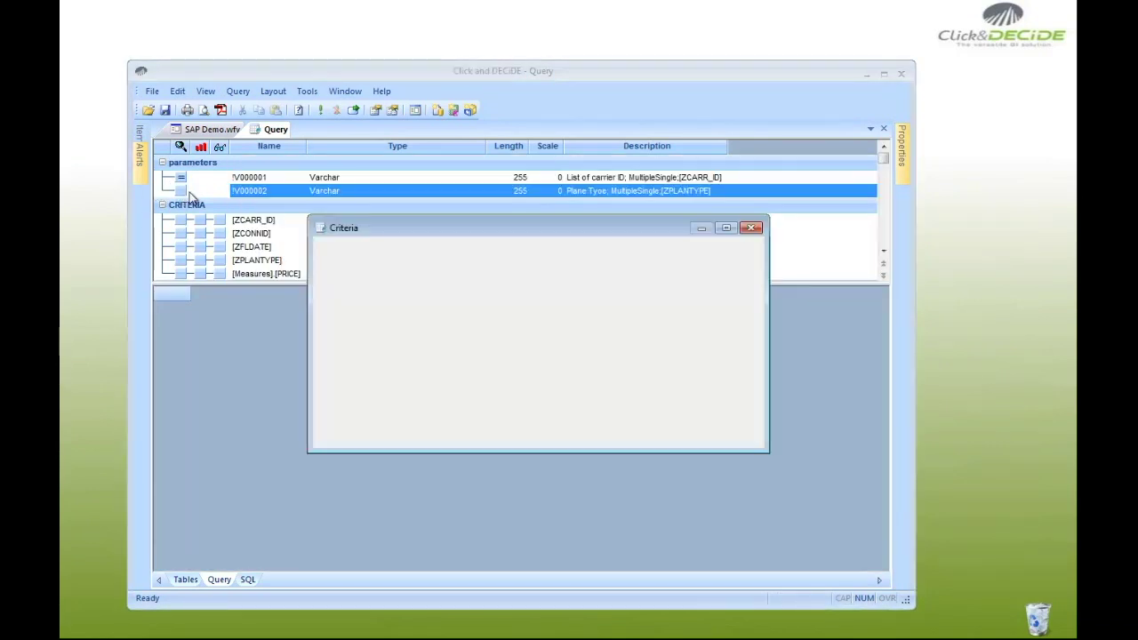
left_click(748, 273)
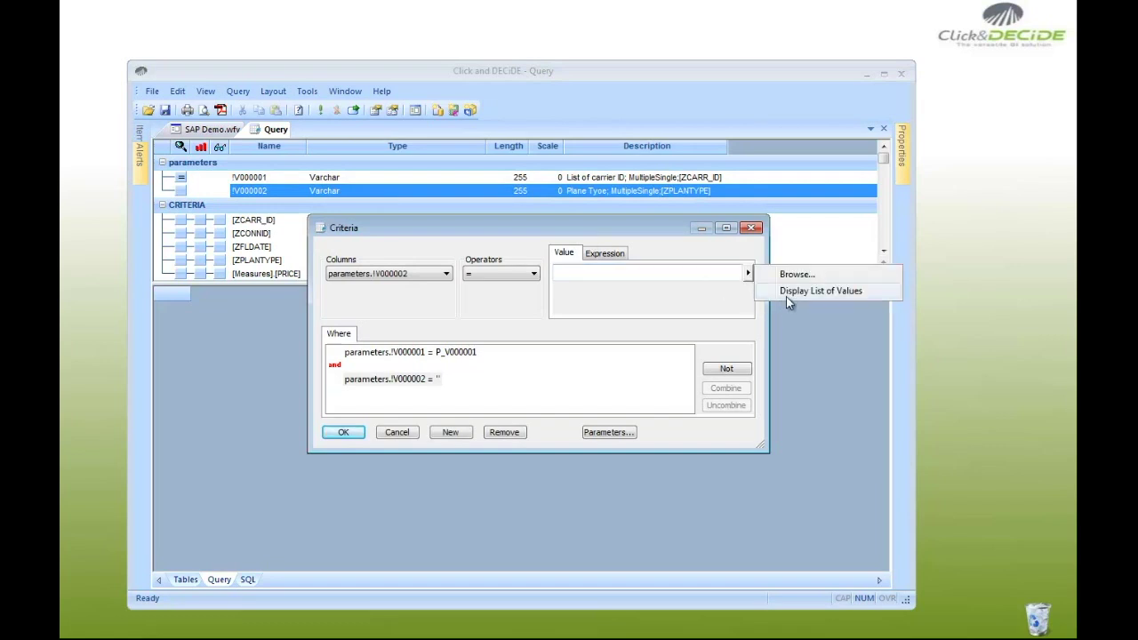
left_click(789, 294)
left_click(346, 432)
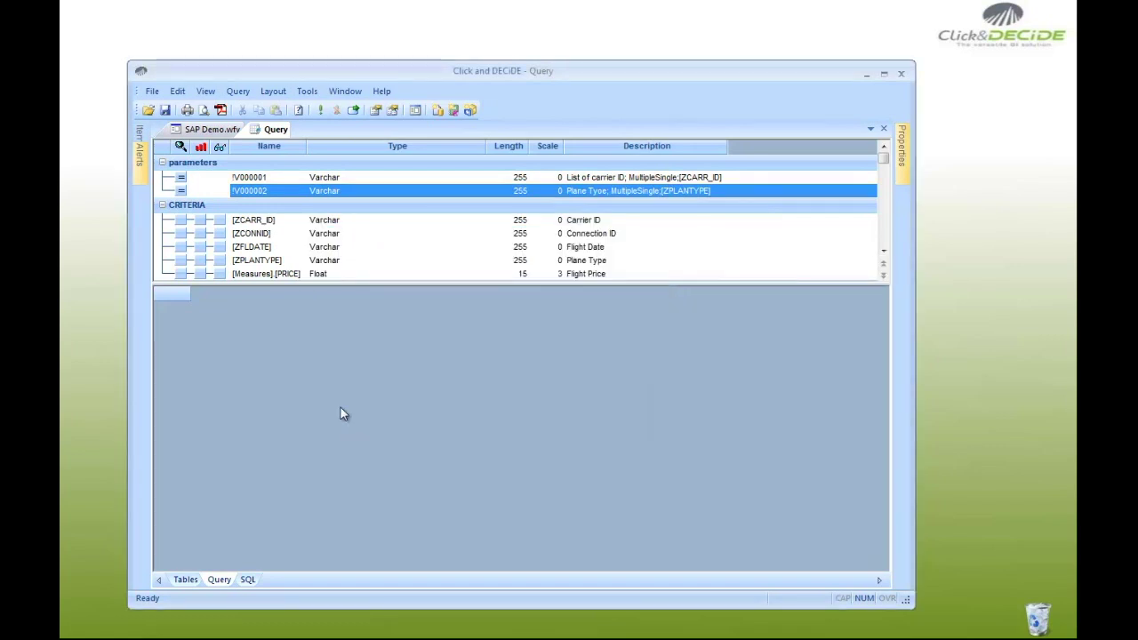
- Run the query for American Airlines, Alitalia, Delta Airlines and Japan Airlines with plane types 727-200 and 747-400
left_click(320, 111)
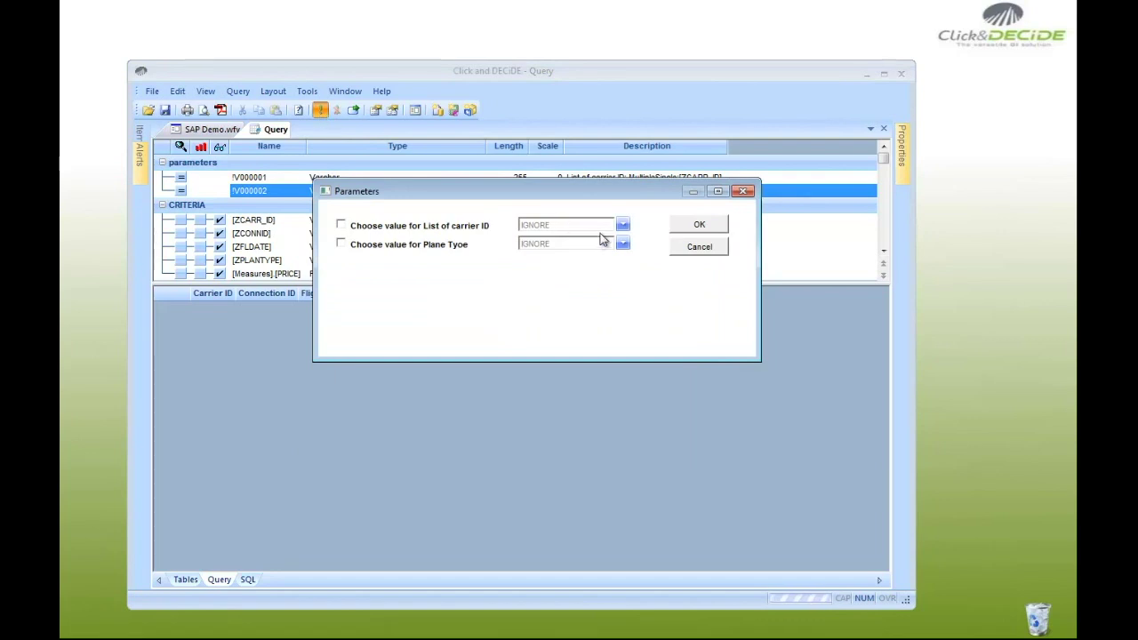
left_click(622, 226)
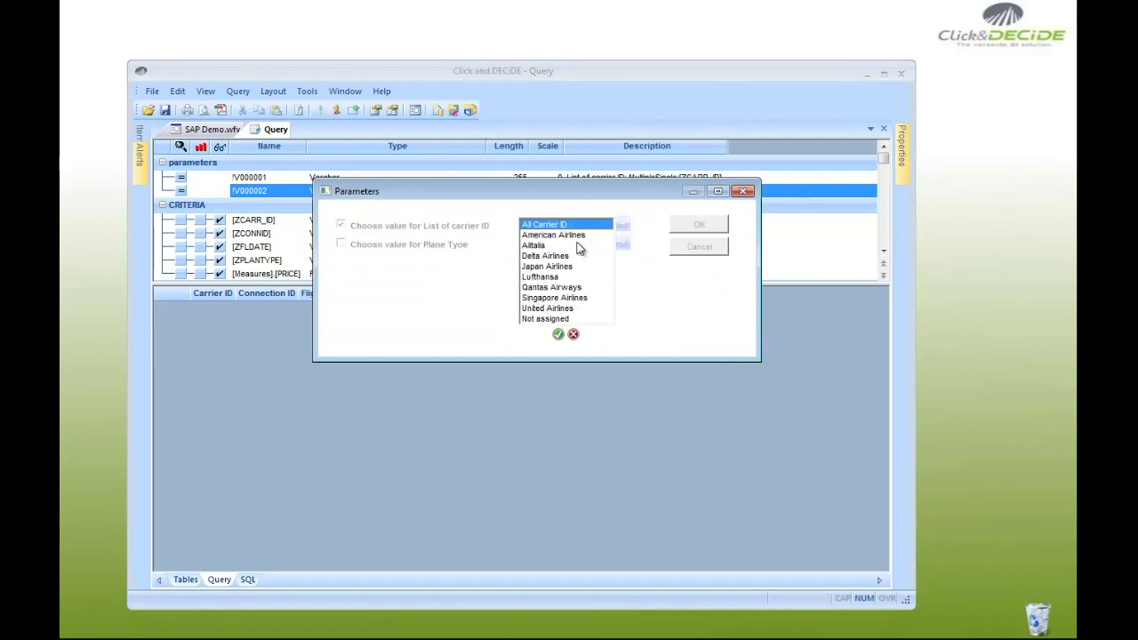
left_click_drag(566, 235, 564, 266)
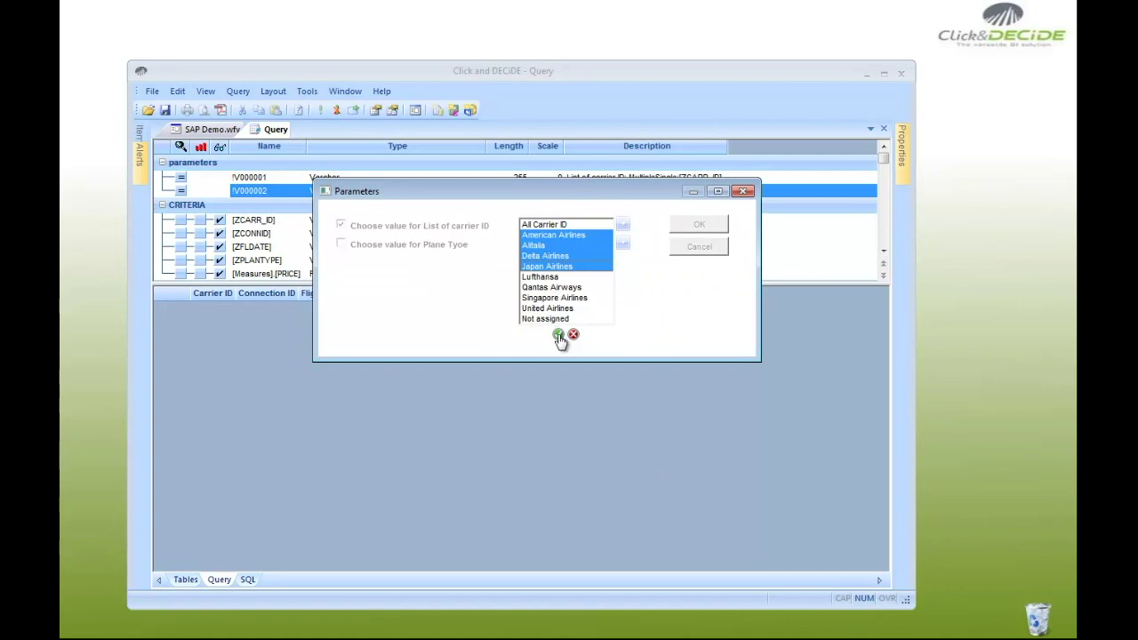
left_click(559, 337)
left_click(623, 247)
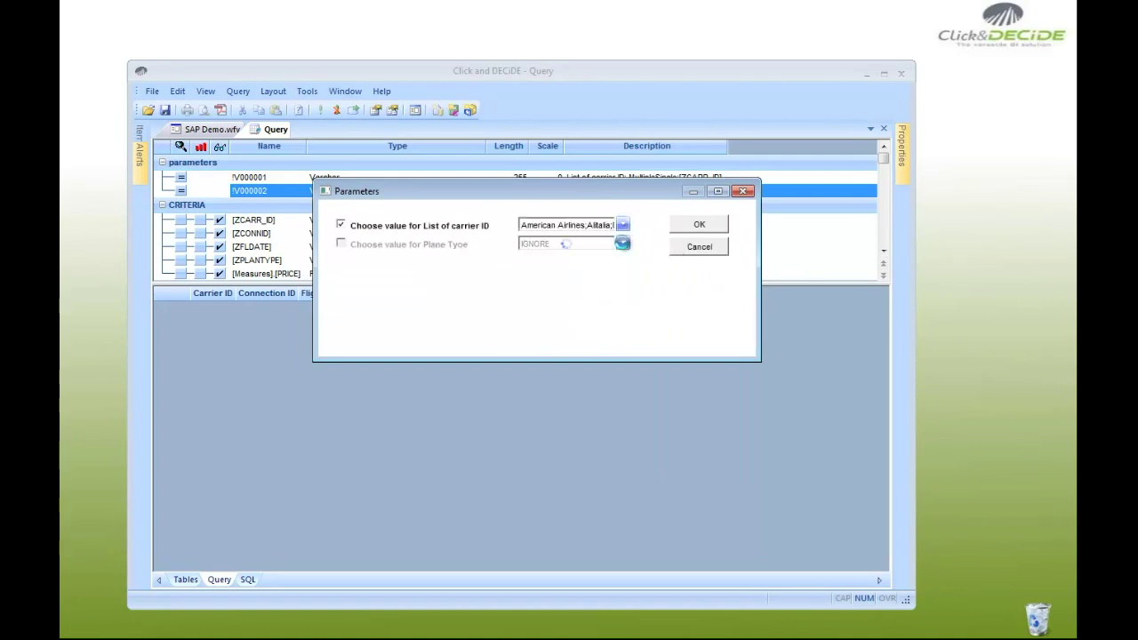
left_click_drag(559, 255, 560, 266)
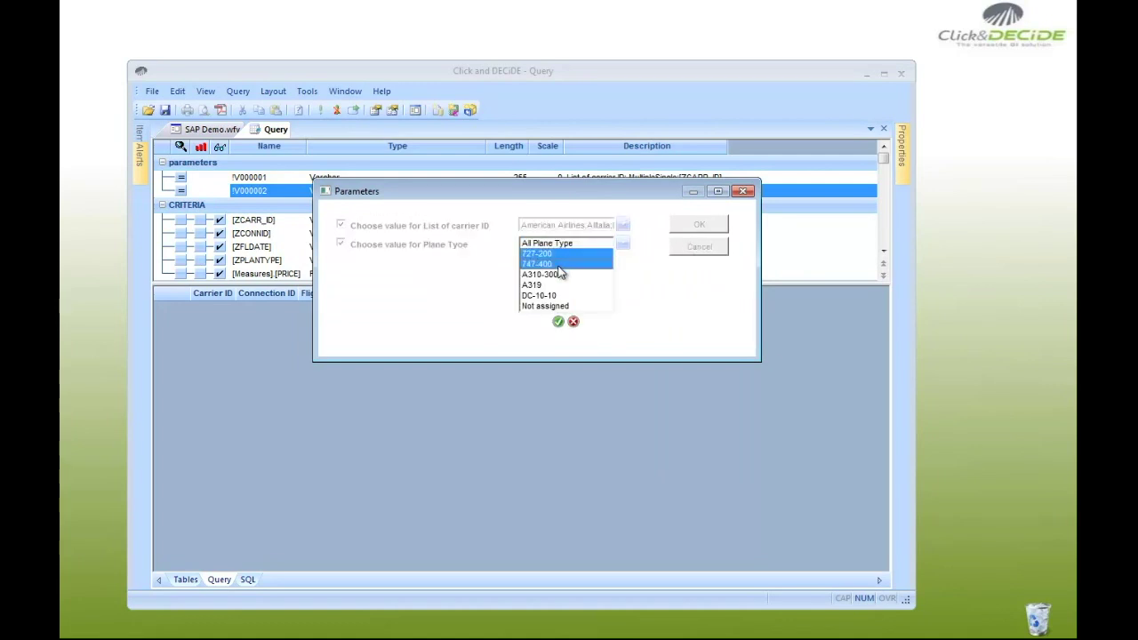
left_click(559, 322)
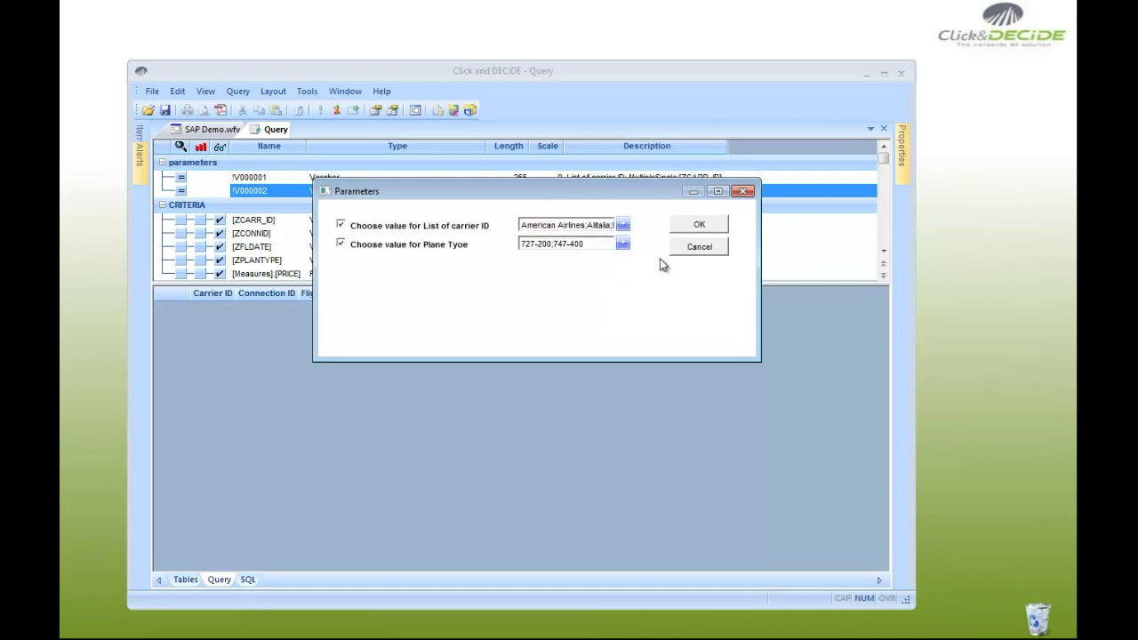
left_click(719, 226)
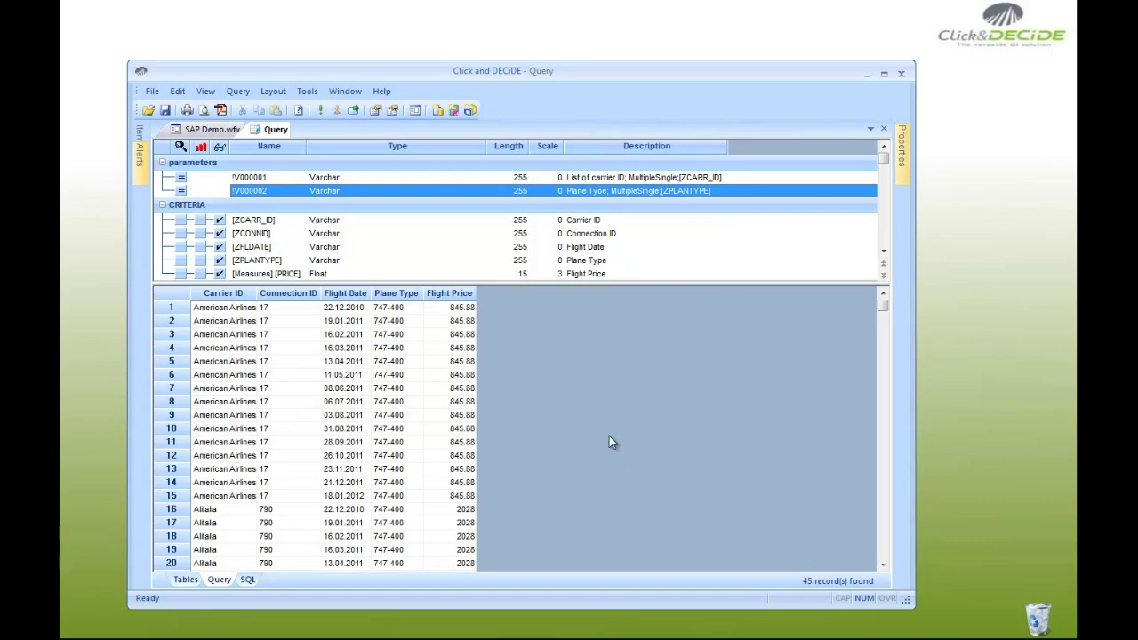
- Remove the Flight Date and Connection ID fields from the output and rerun the query ignoring both parameters
left_click(220, 247)
left_click(220, 233)
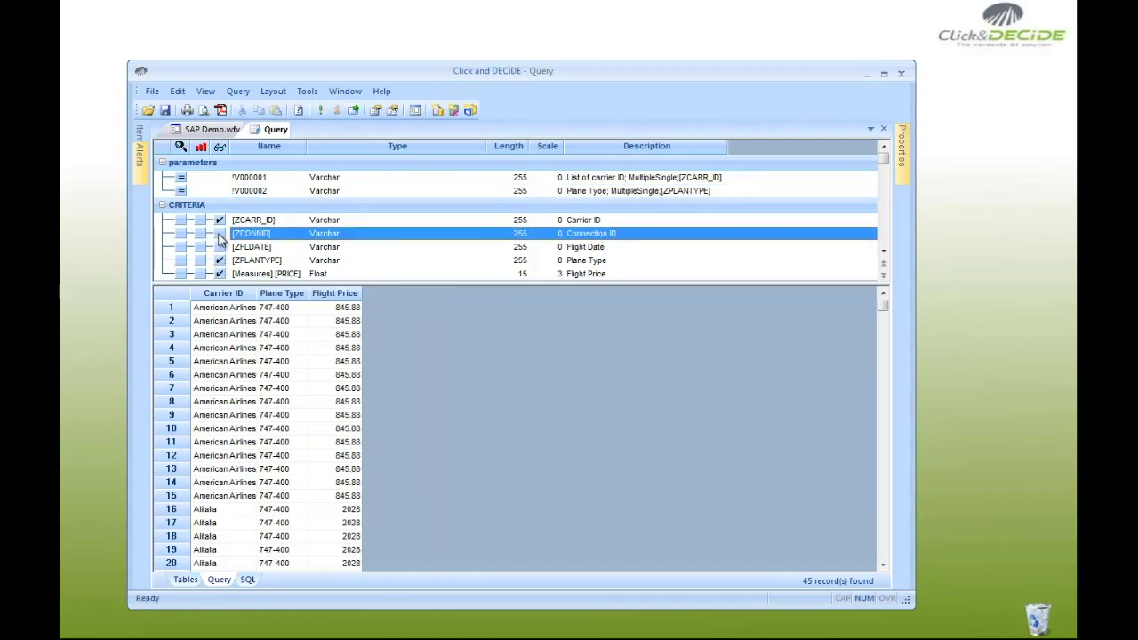
left_click(321, 111)
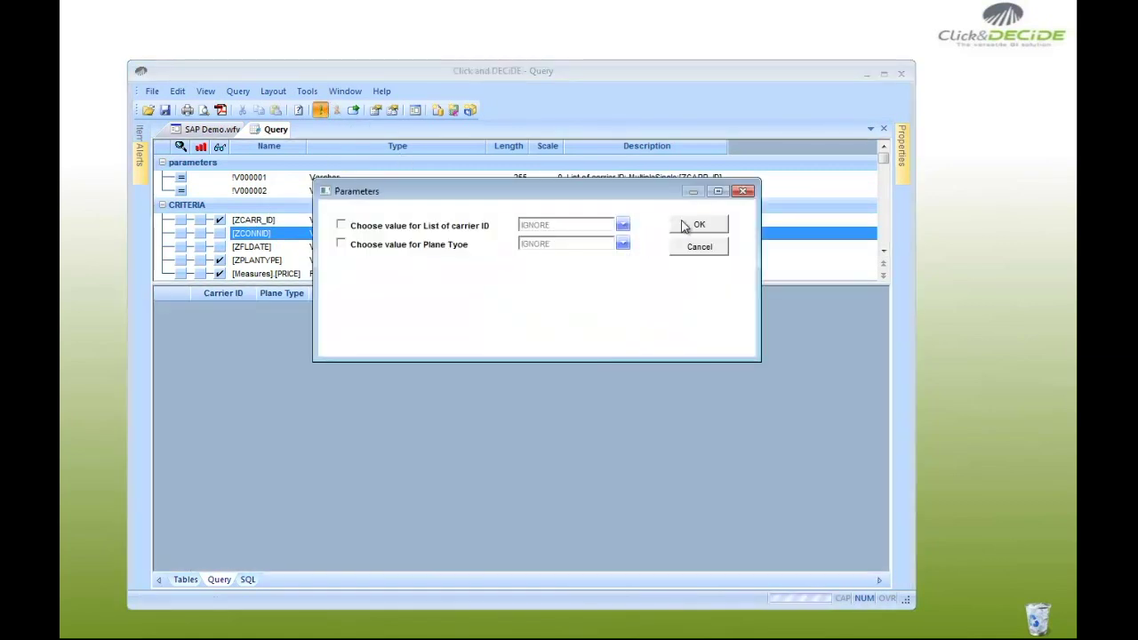
left_click(696, 225)
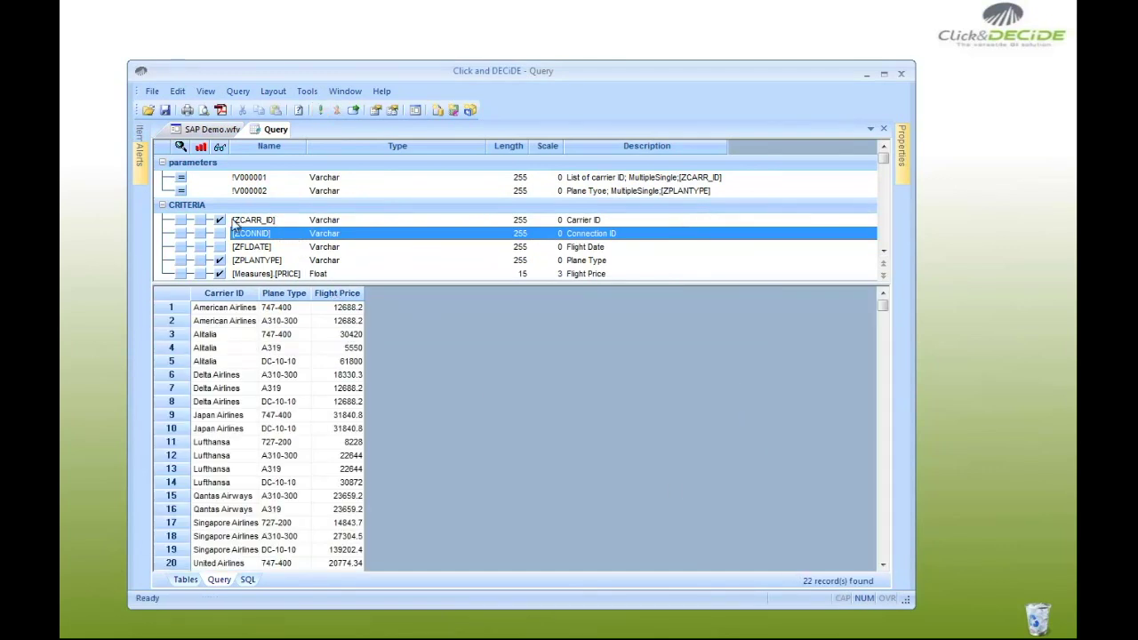
- Remove the Plane Type field from the output and rerun the query ignoring both parameters
left_click(219, 262)
left_click(220, 261)
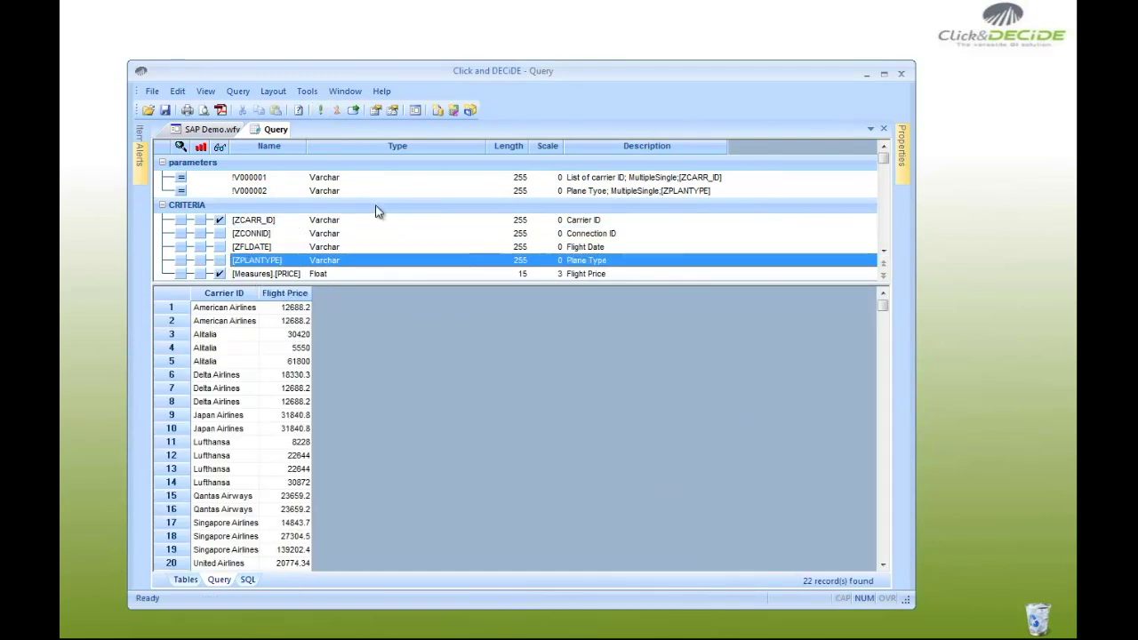
left_click(321, 110)
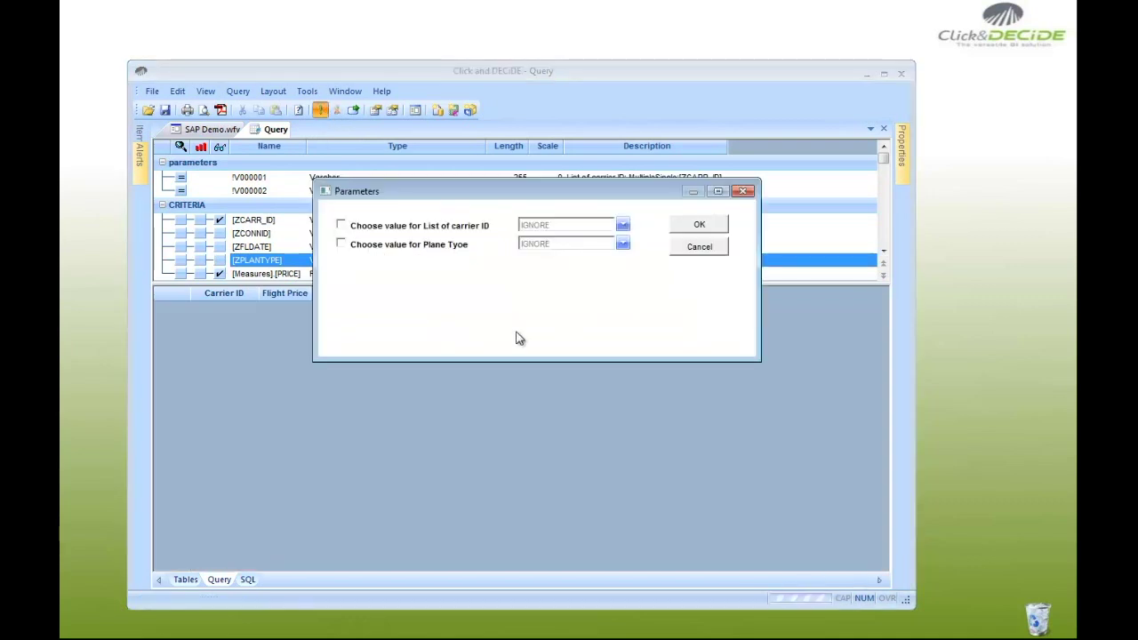
left_click(681, 227)
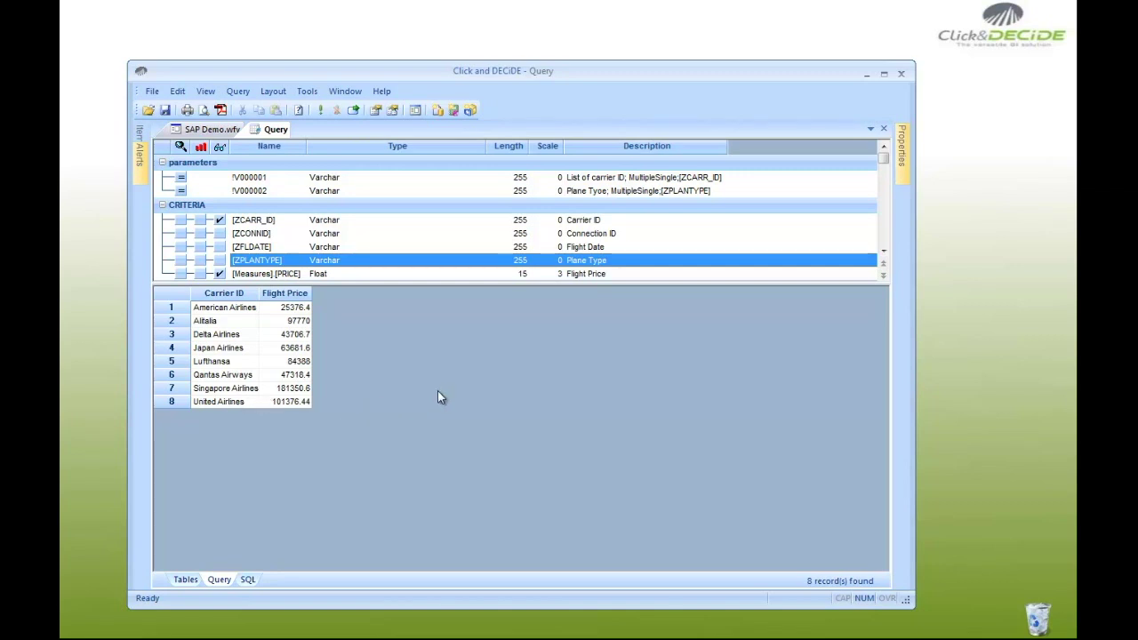
- Add the Plane Type and Flight Date fields back to the output and rerun the query ignoring both parameters
left_click(220, 260)
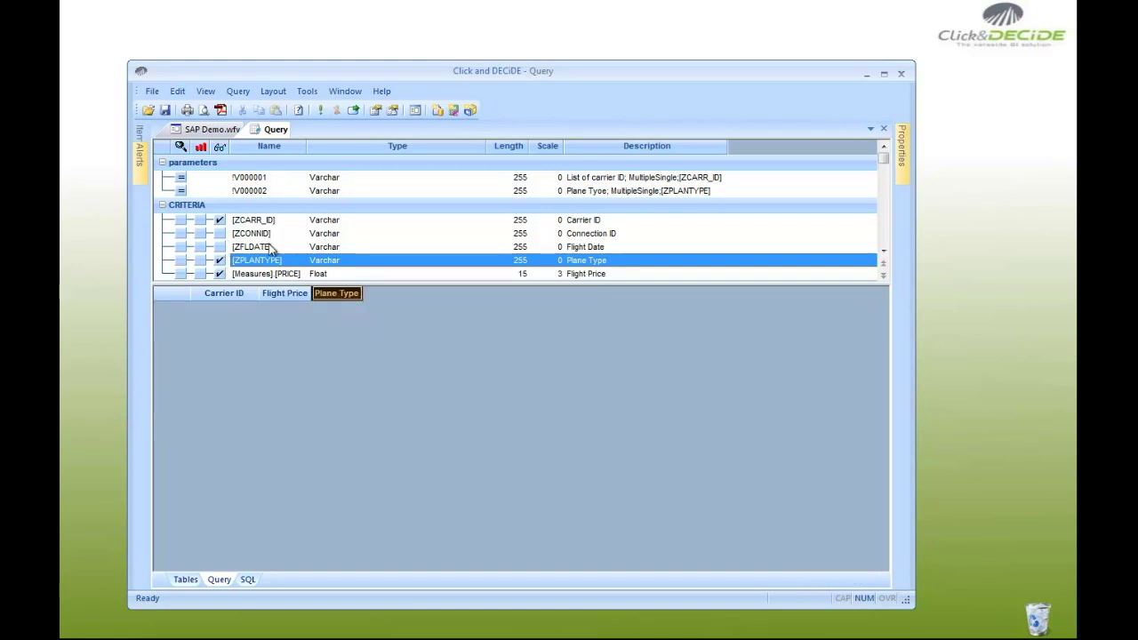
left_click(219, 246)
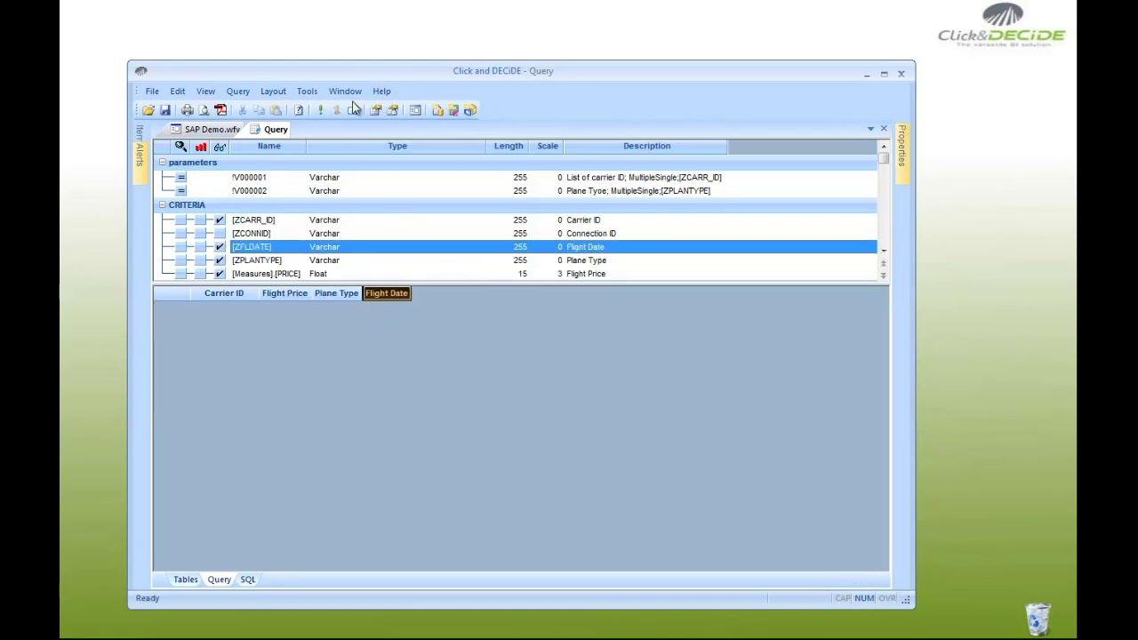
left_click(320, 109)
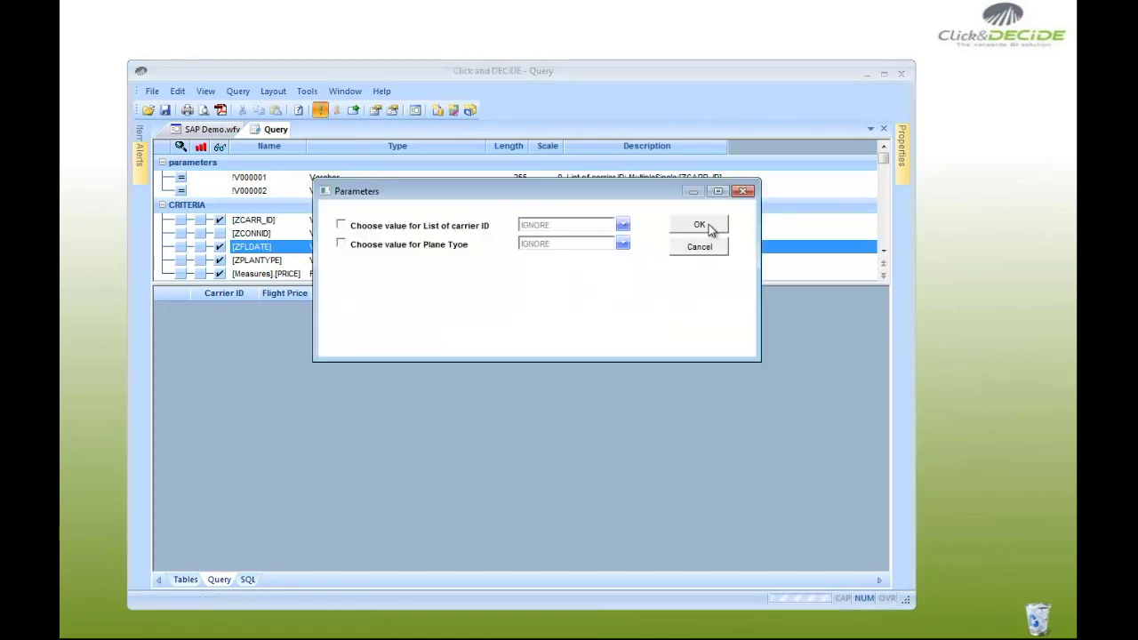
left_click(699, 225)
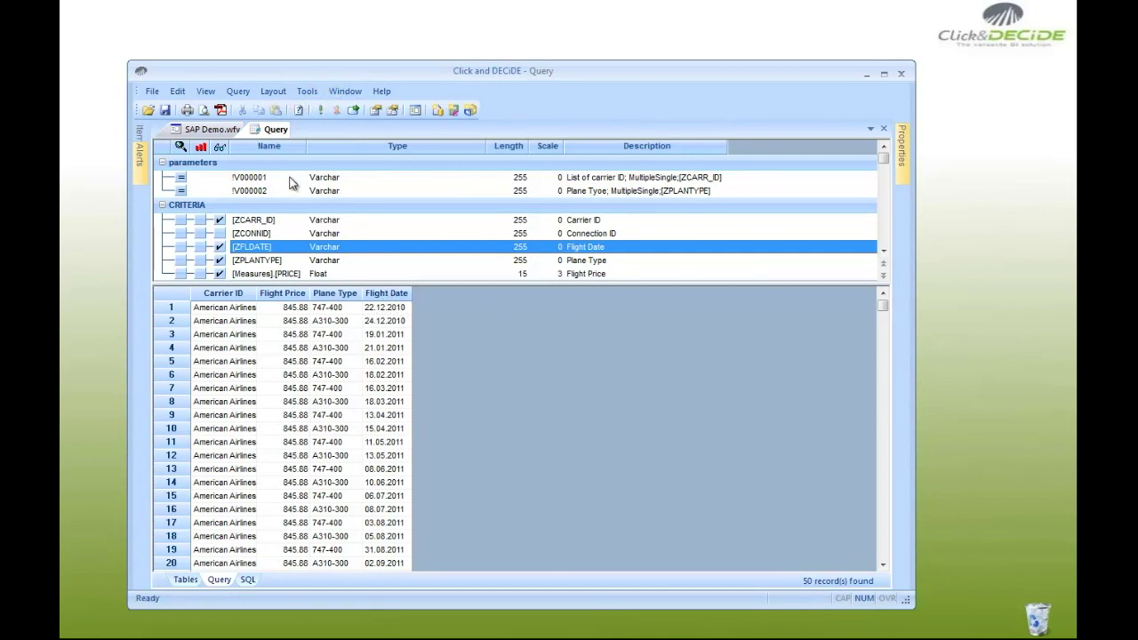
- Start a new formula field for the criteria named Date with the TimeStamp type
right_click(311, 206)
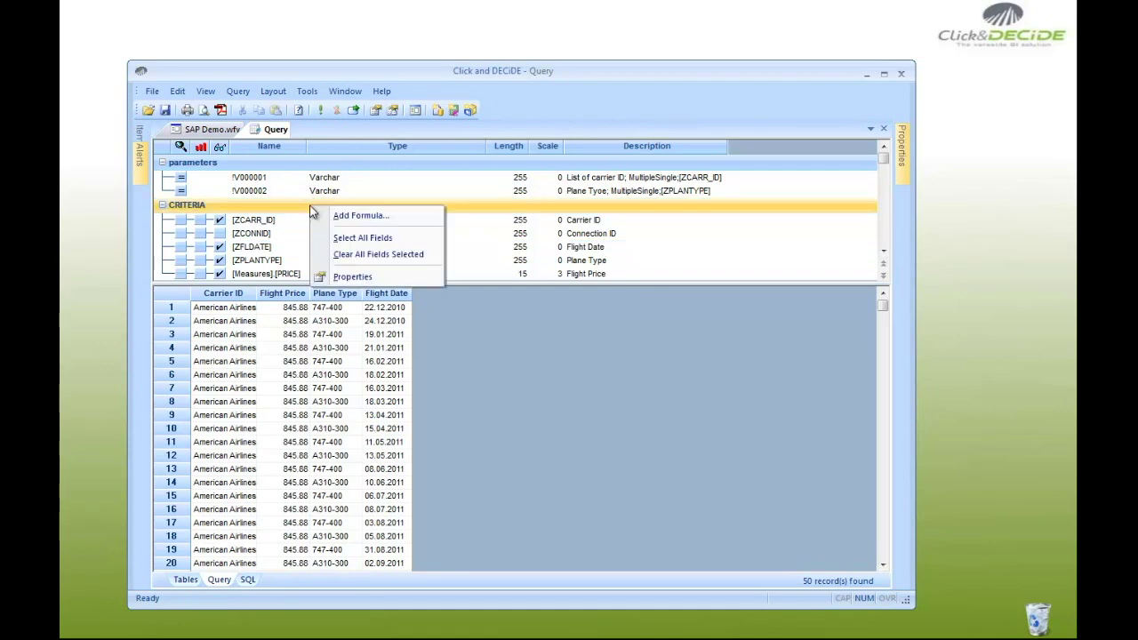
left_click(358, 216)
left_click(447, 303)
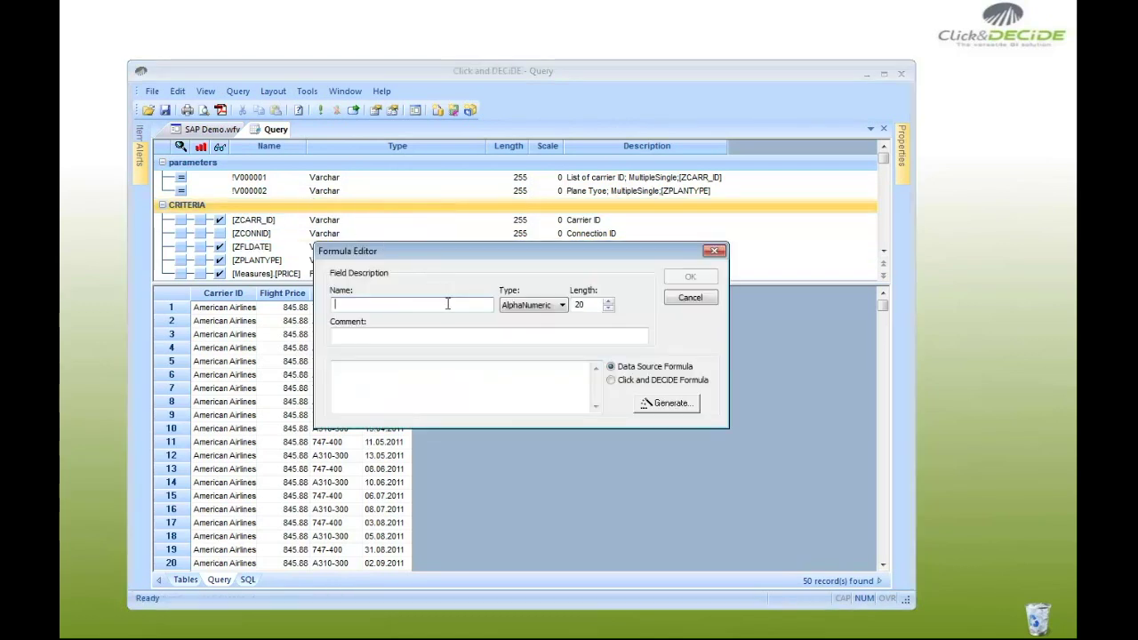
type("Date")
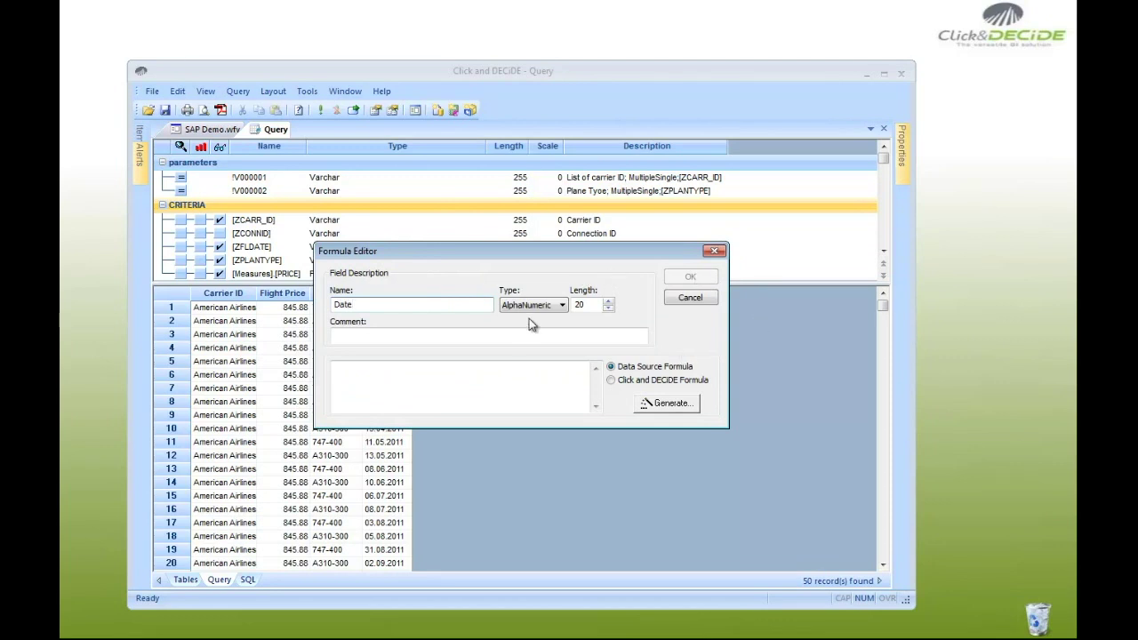
left_click(544, 337)
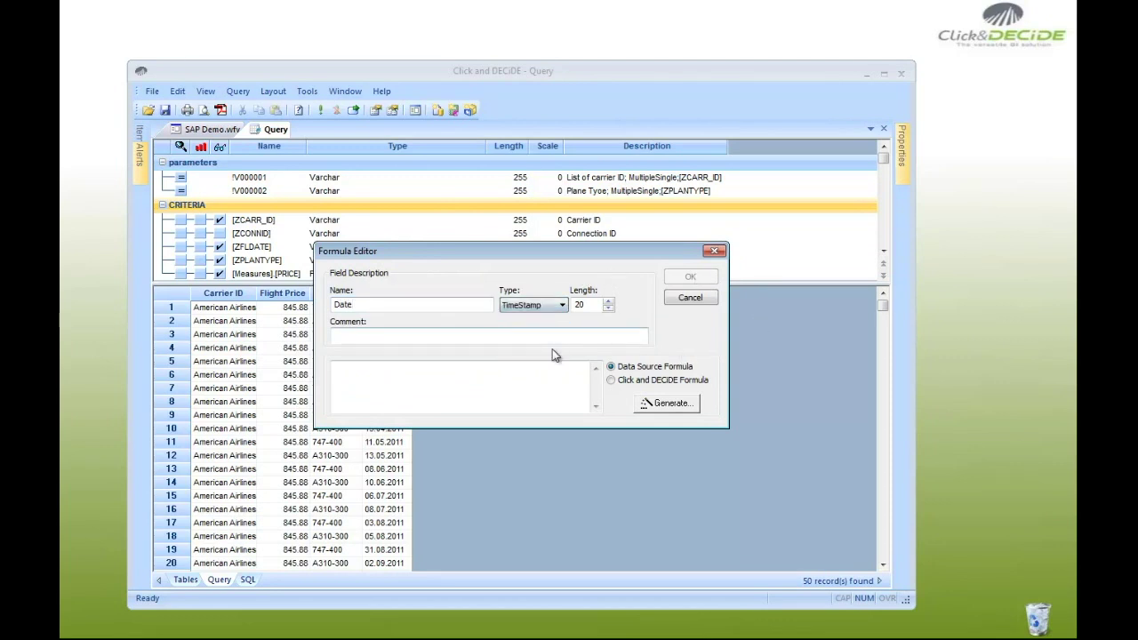
- Insert the date function DD_MM_YYYYtoDate into the Date formula's expression
left_click(668, 403)
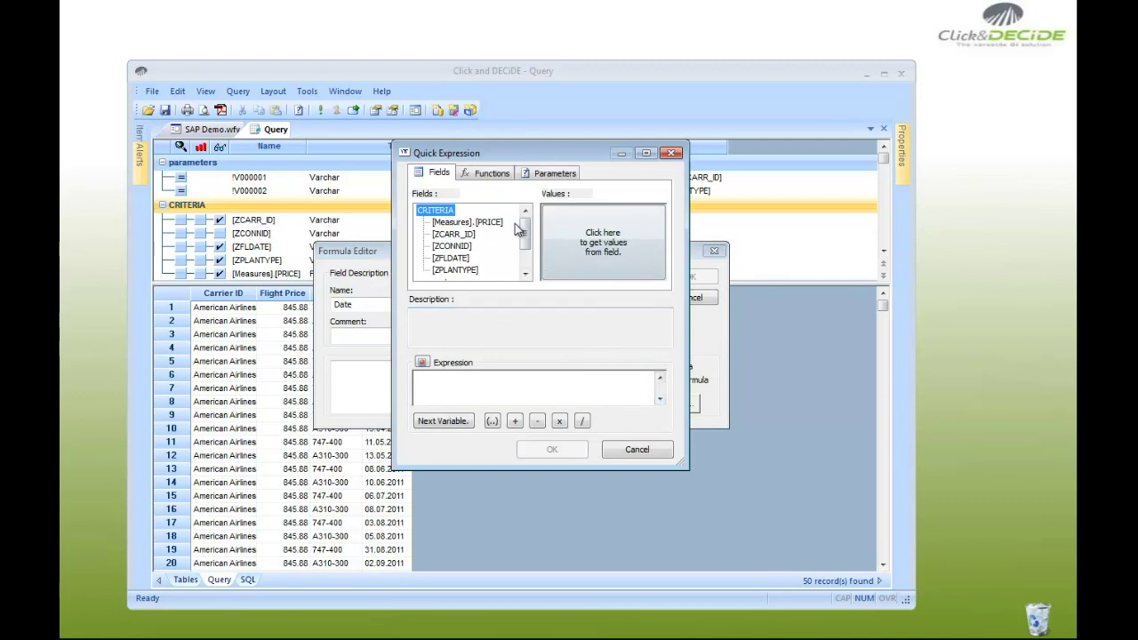
left_click(486, 175)
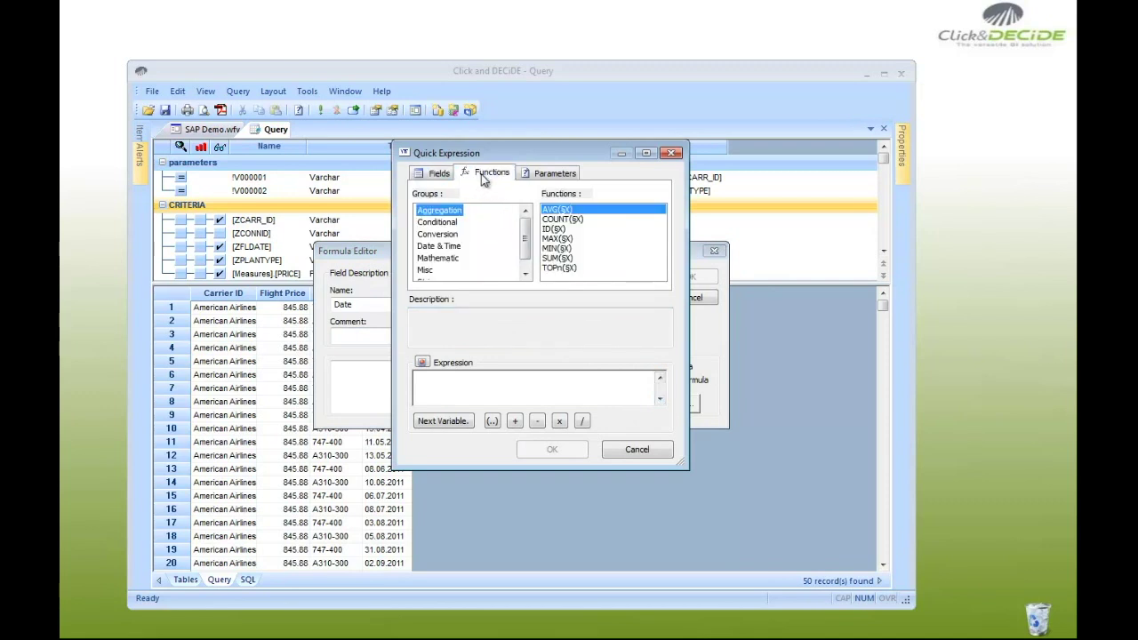
left_click(444, 248)
left_click(662, 264)
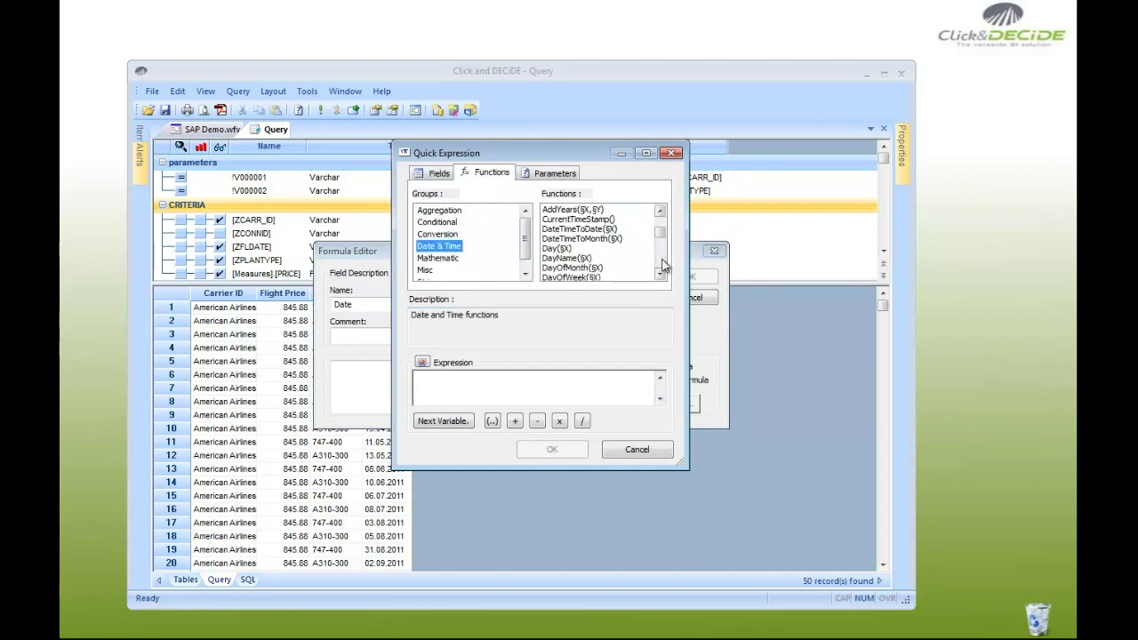
scroll(662, 264, "down", 2)
left_click(617, 249)
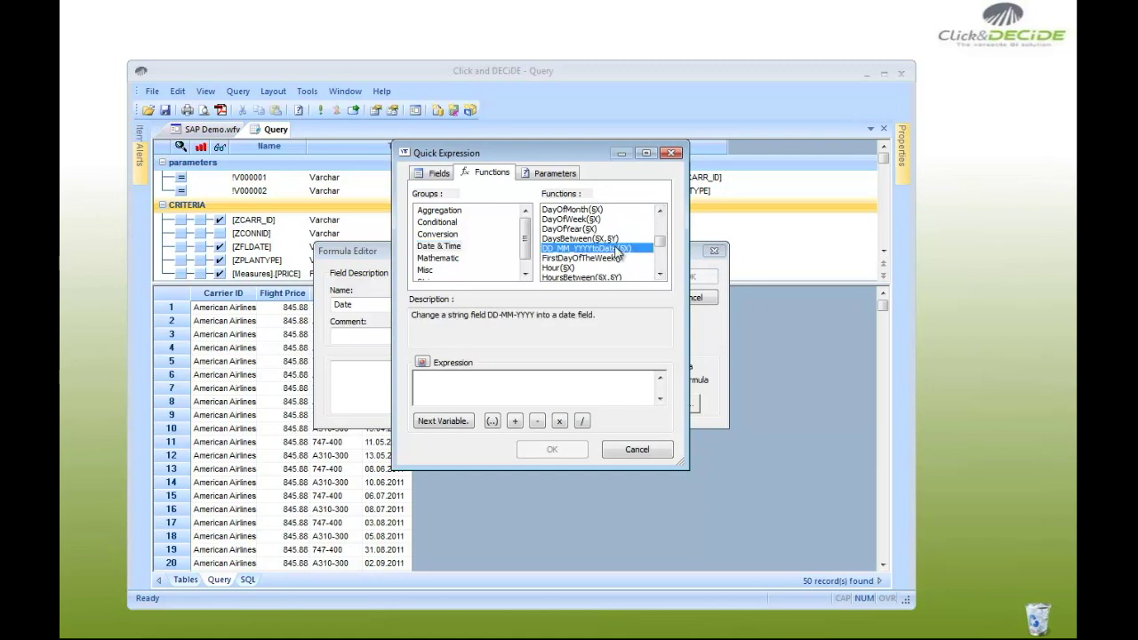
double_click(617, 249)
- Use the [ZFLDATE] field as the function's argument and add the finished Date formula to the query
left_click(441, 174)
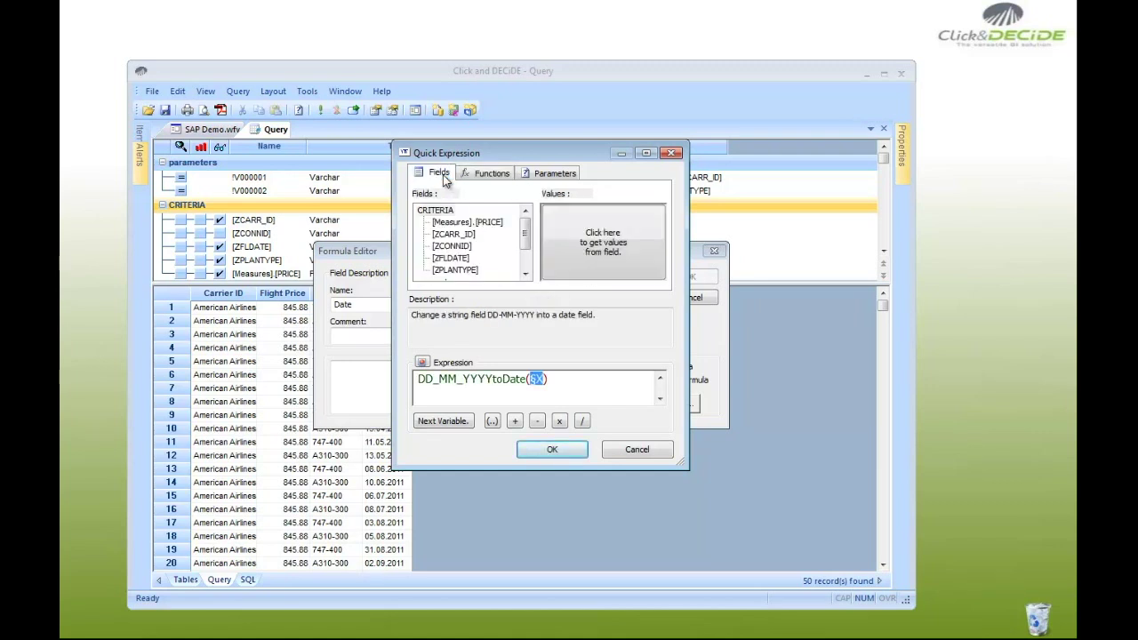
left_click(459, 258)
double_click(460, 259)
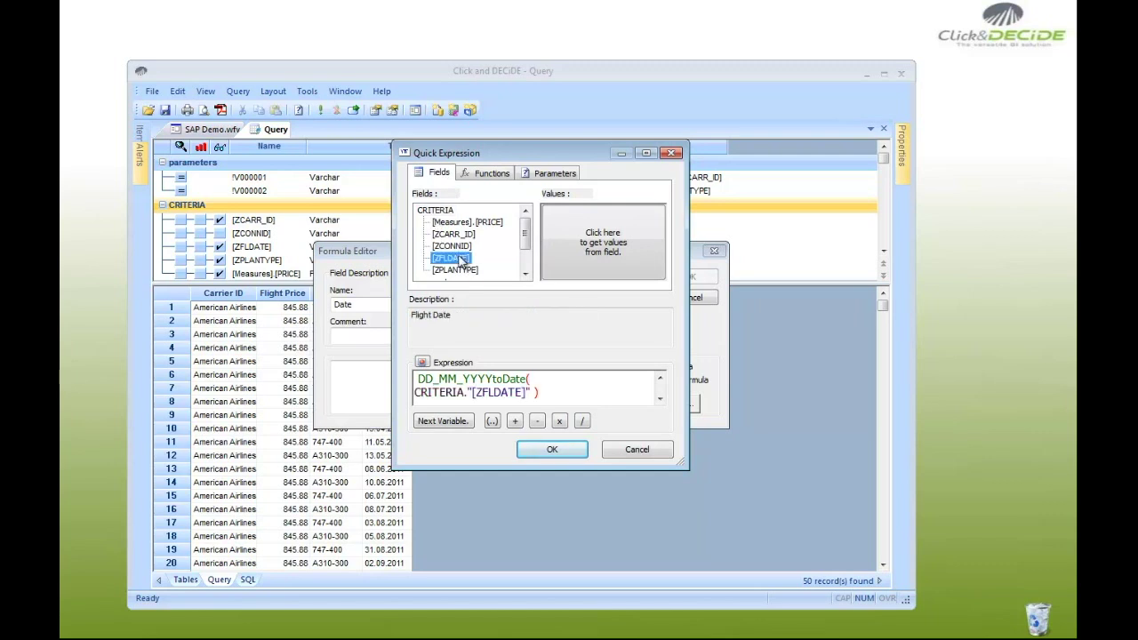
left_click(552, 452)
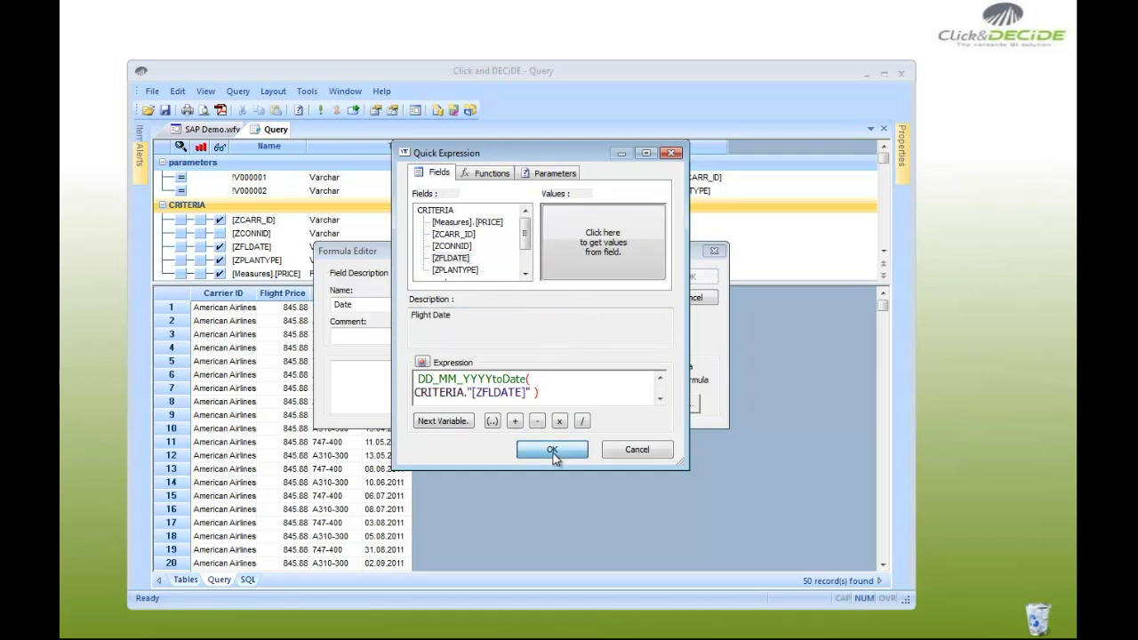
left_click(696, 277)
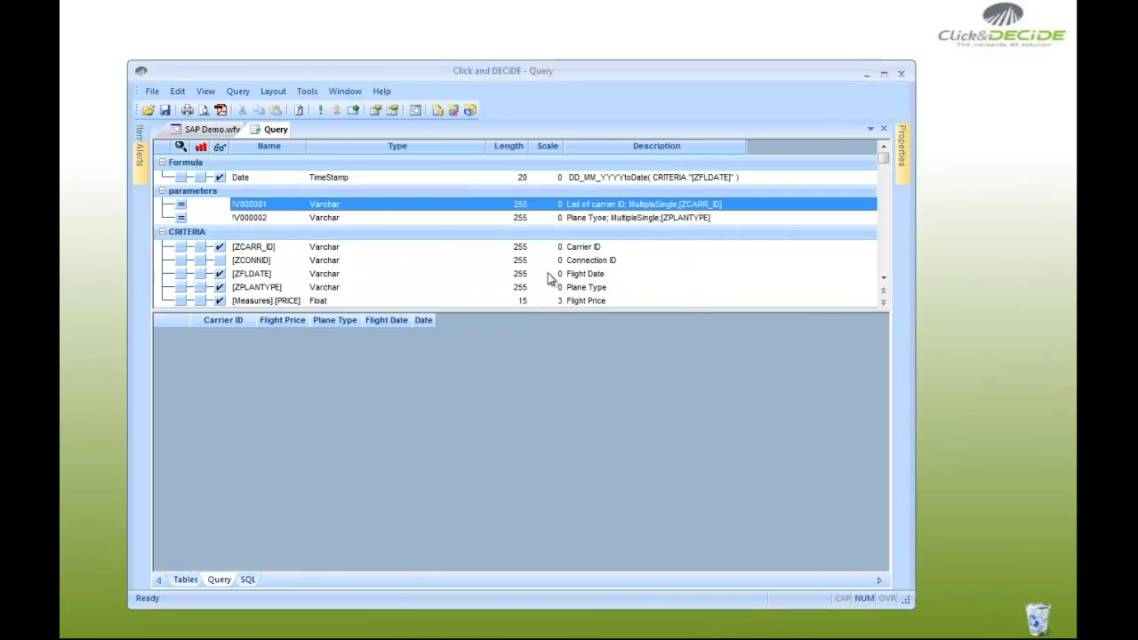
- Rerun the query ignoring both parameters and remove the Flight Date field from the output
left_click(320, 109)
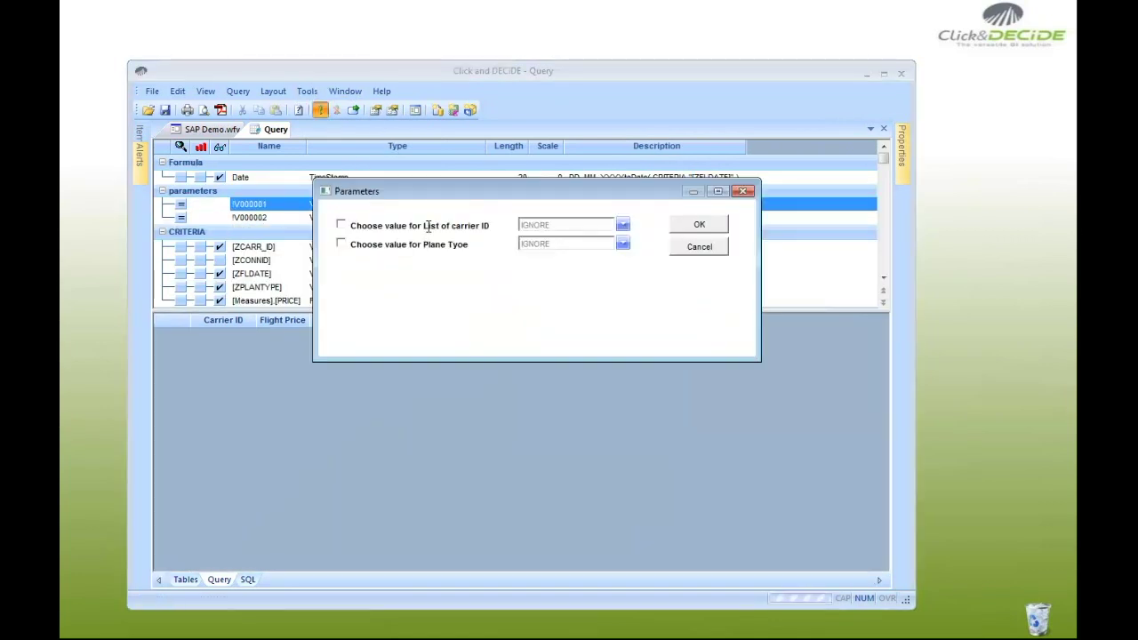
left_click(695, 224)
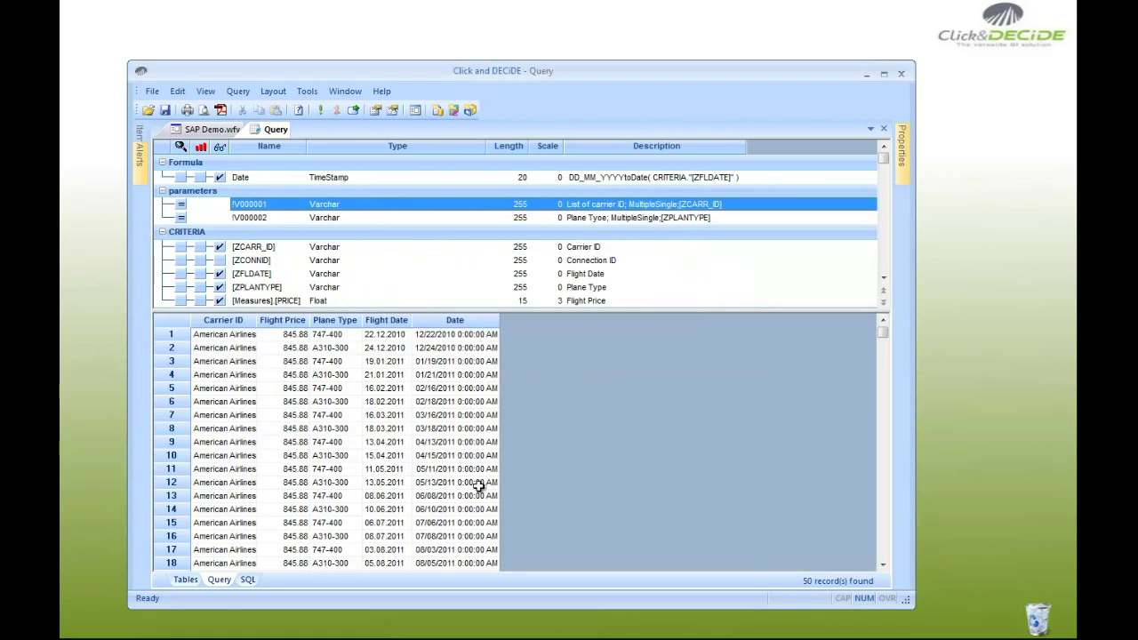
left_click(383, 321)
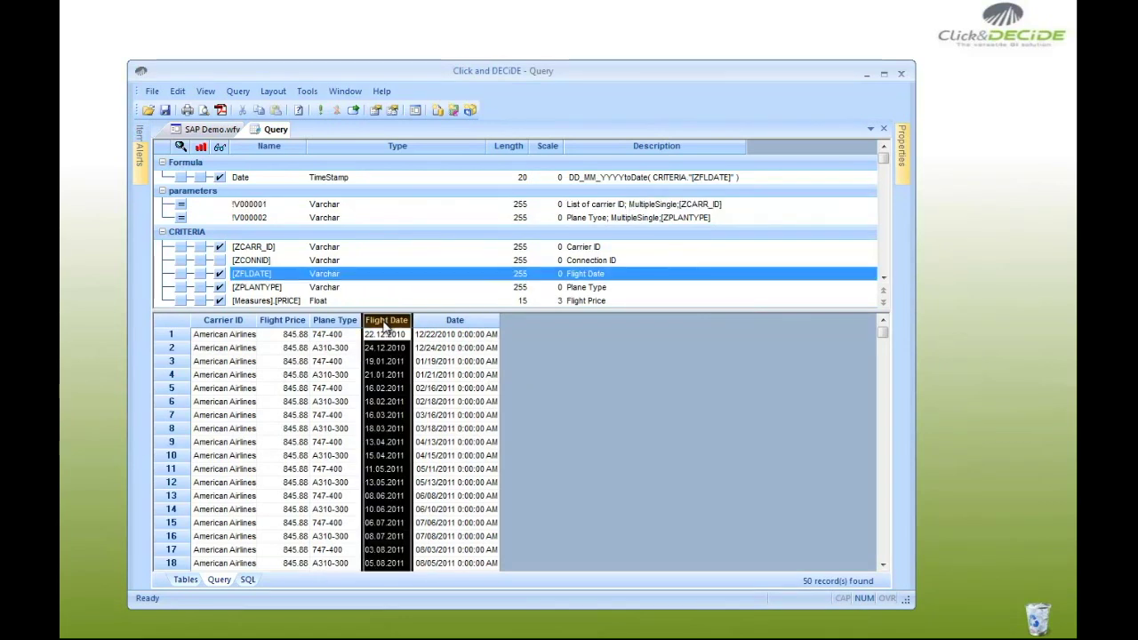
left_click(219, 275)
- Move the Date column in front of Carrier ID in the results and widen the Carrier ID column
left_click(407, 320)
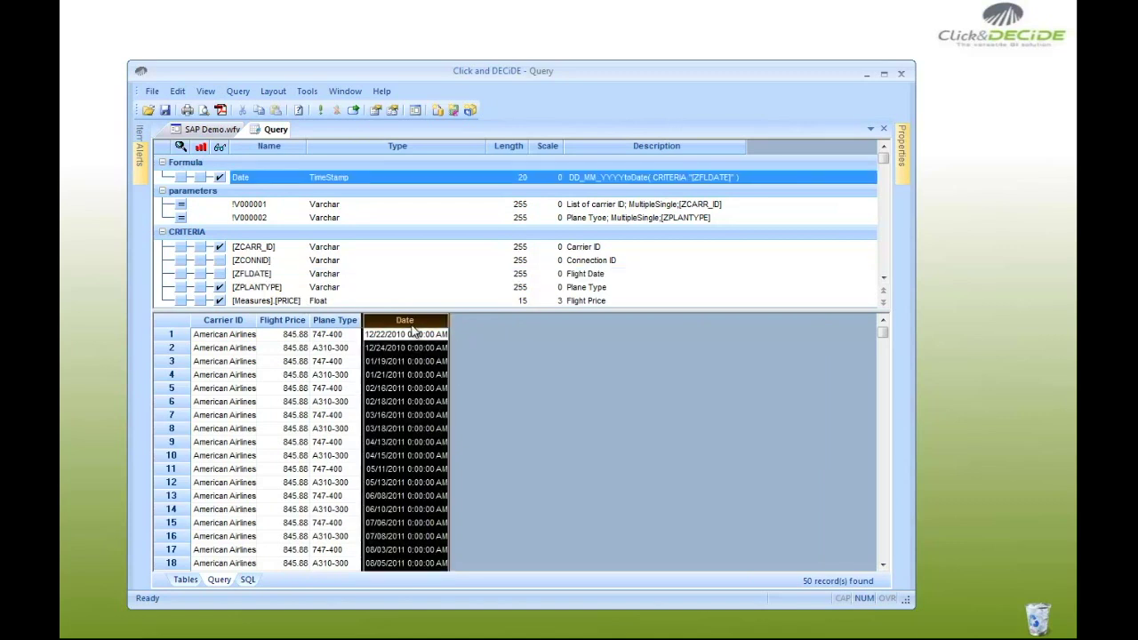
left_click_drag(187, 336, 196, 328)
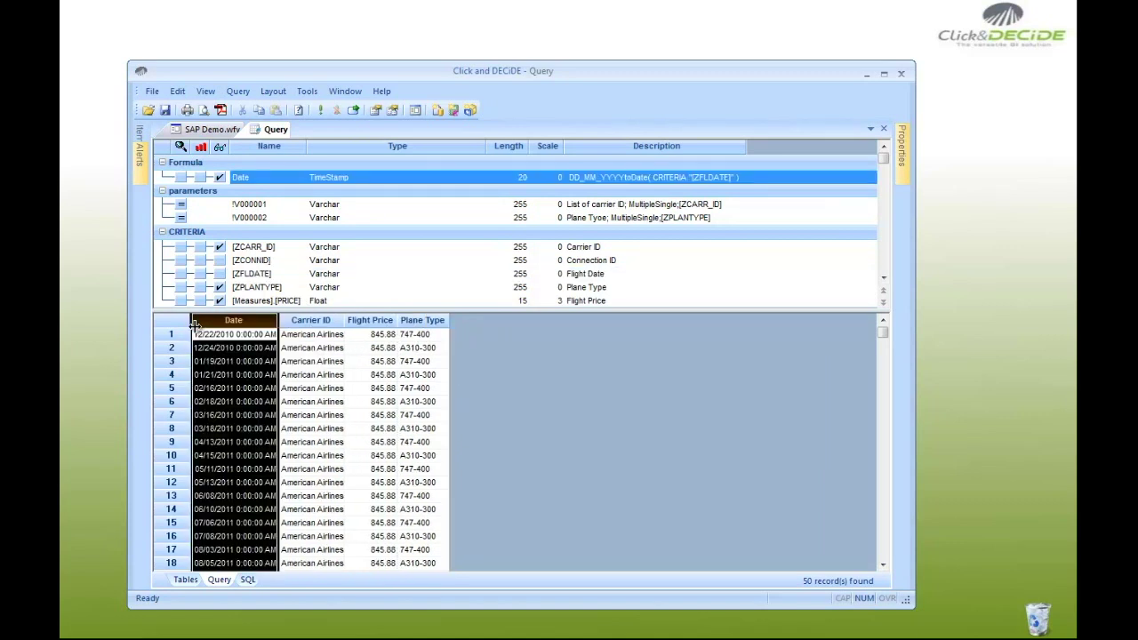
left_click_drag(346, 320, 374, 320)
- Move the Plane Type column before Flight Price and widen the Flight Price column
left_click(456, 322)
left_click_drag(456, 321, 405, 330)
left_click(441, 319)
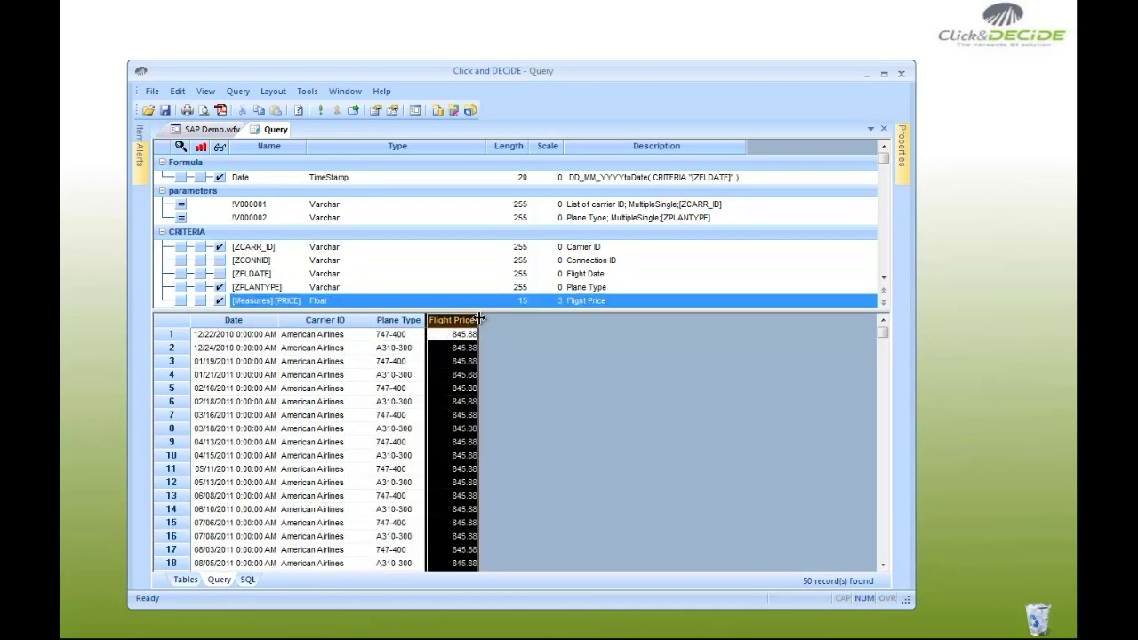
left_click_drag(478, 319, 503, 306)
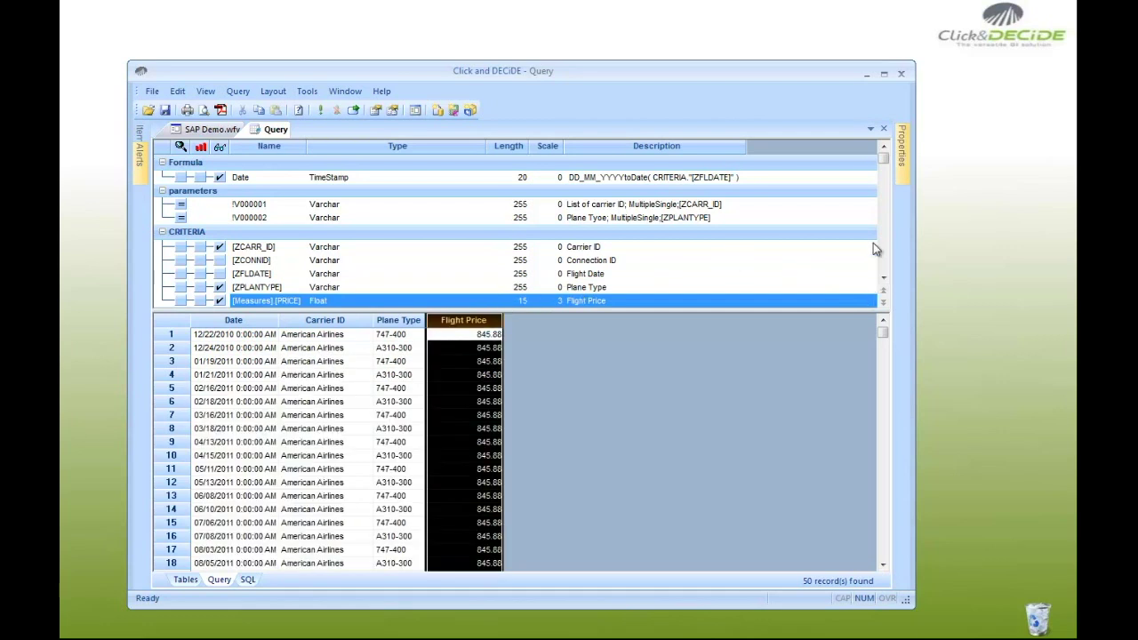
- Set the Flight Price column's format to Currency
left_click(901, 165)
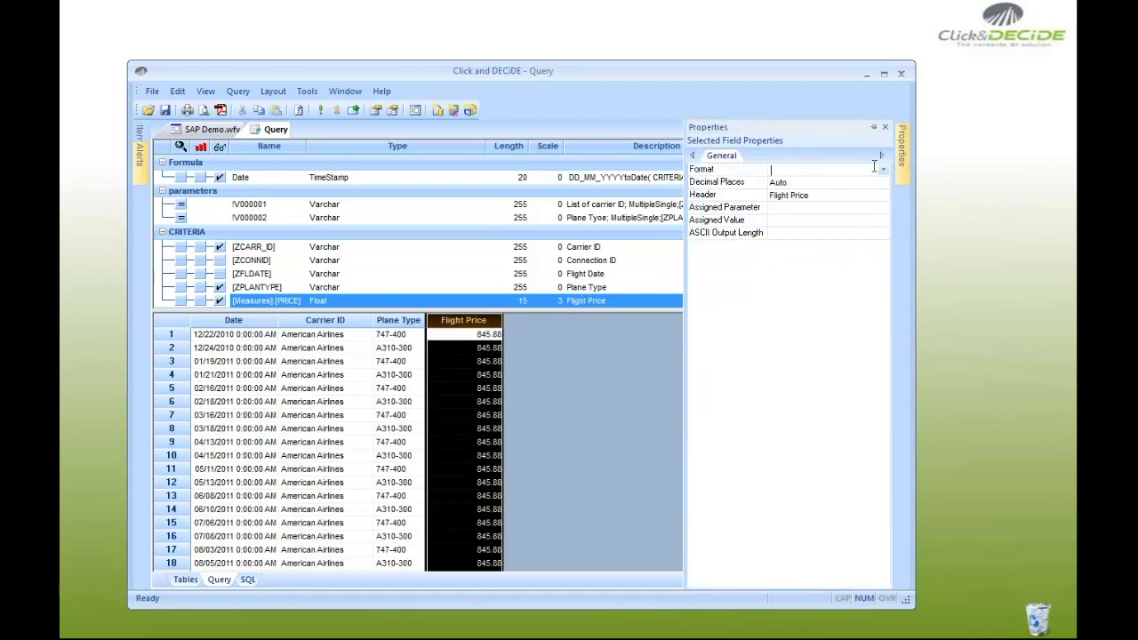
left_click(884, 169)
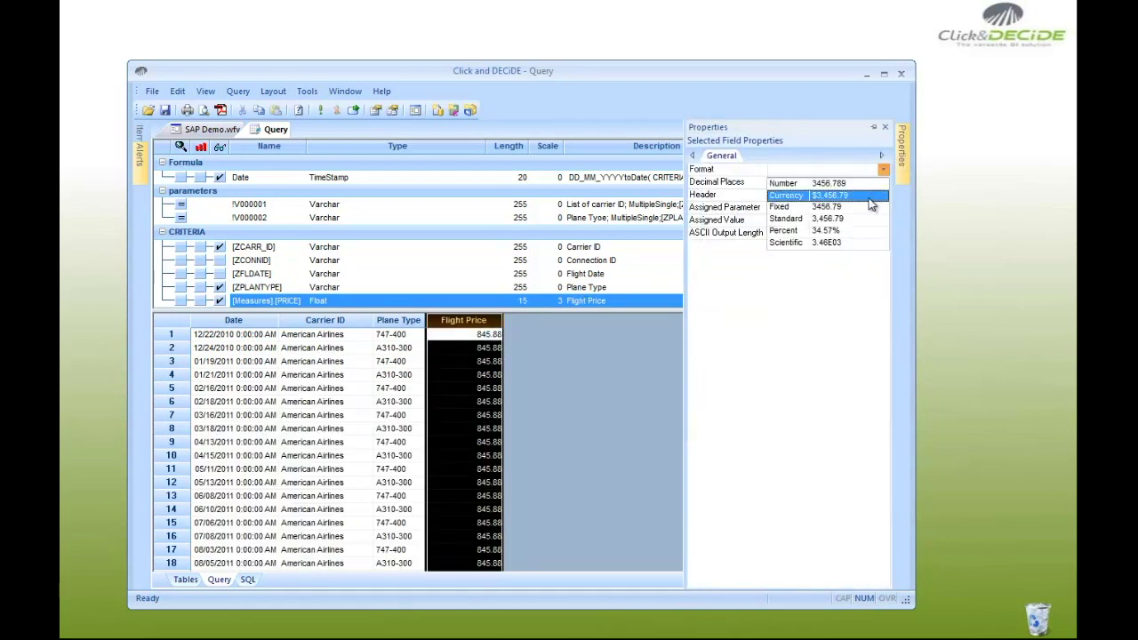
left_click(871, 197)
left_click(626, 418)
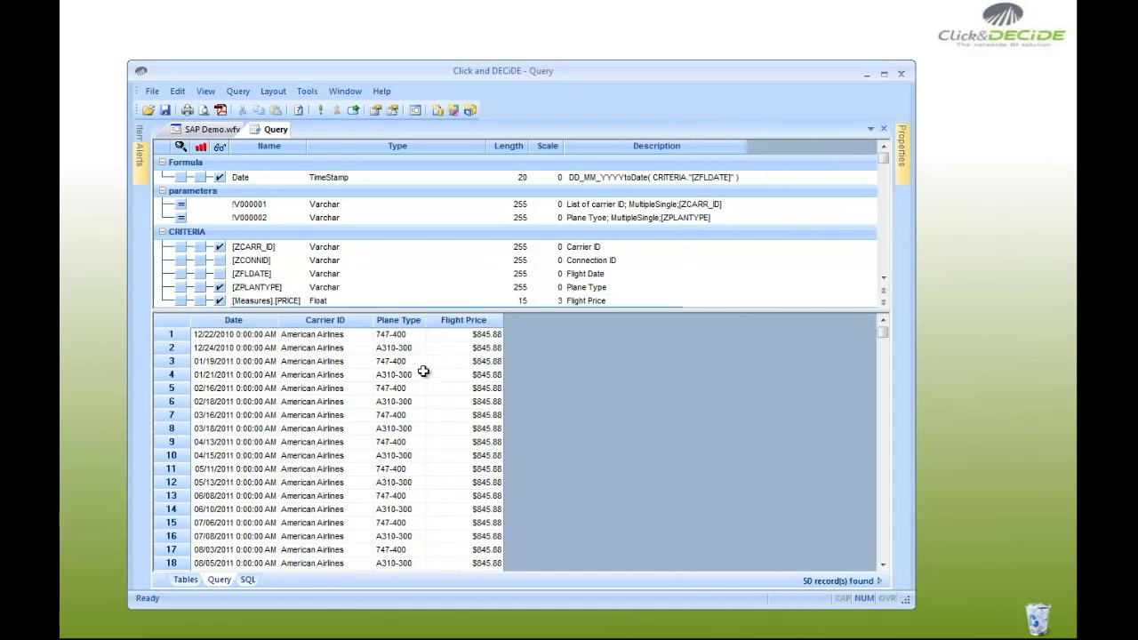
- Set the Date column's format to "Date, short"
left_click(246, 330)
left_click(243, 322)
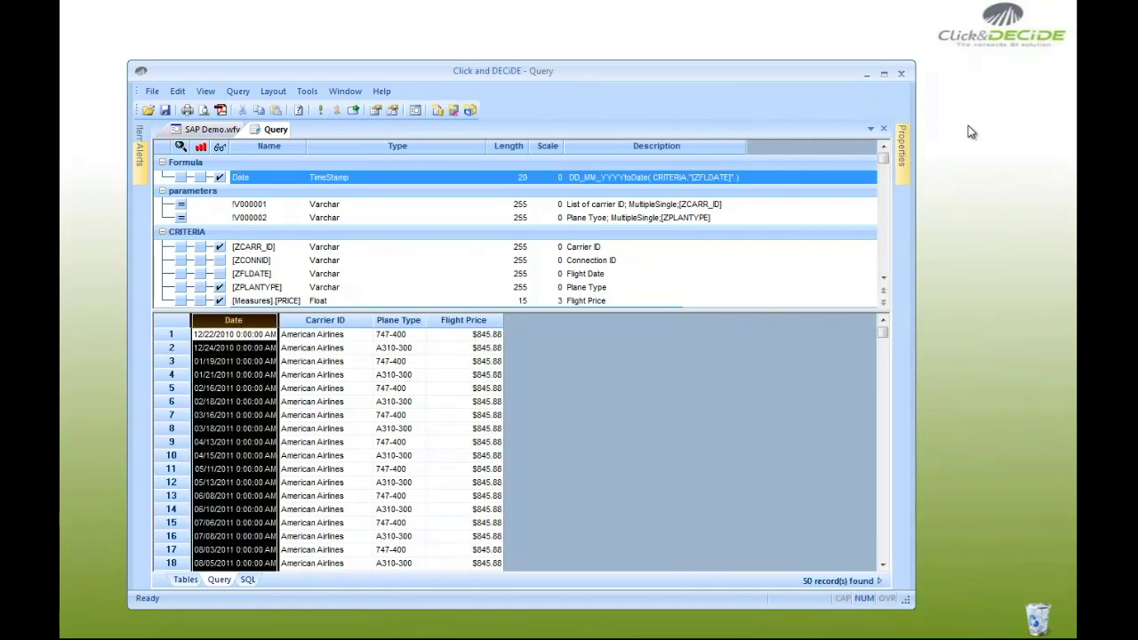
mouse_move(906, 162)
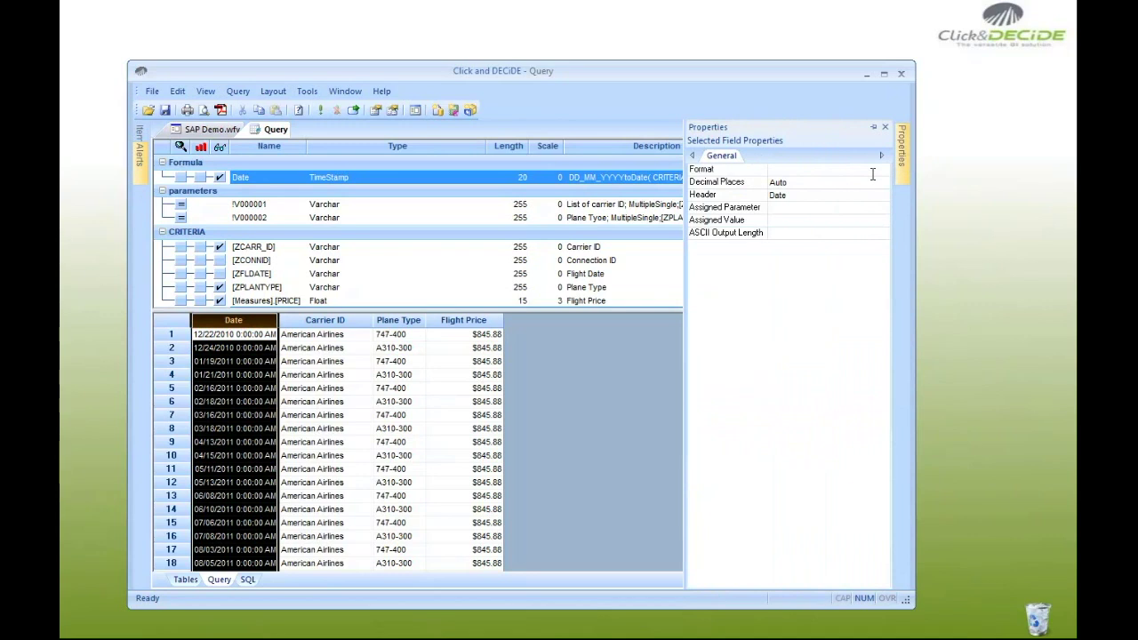
left_click(883, 170)
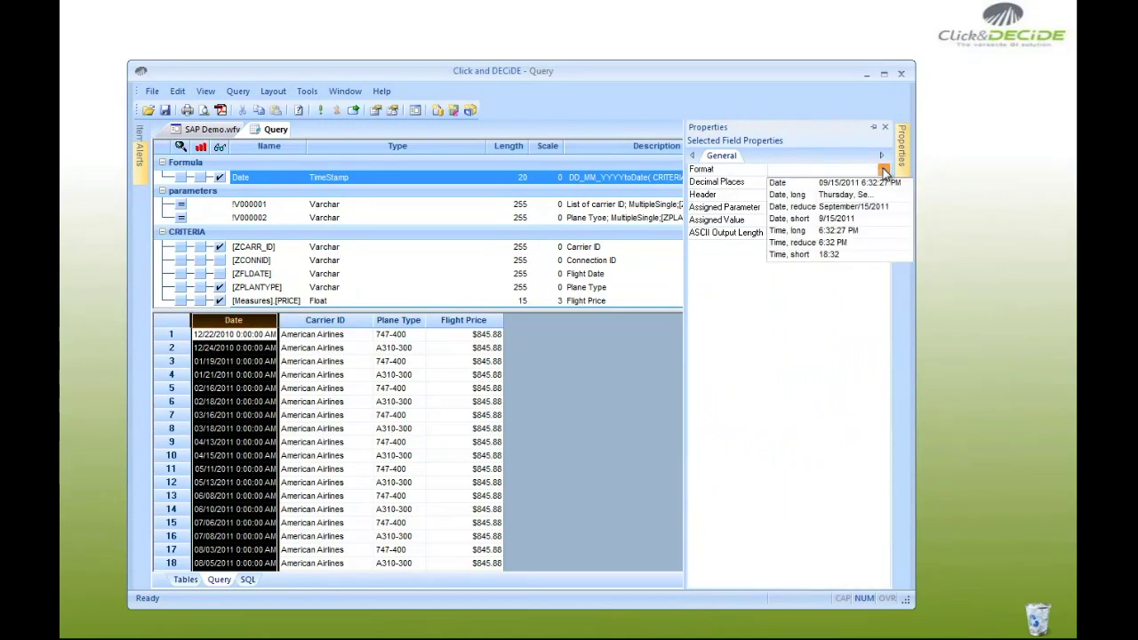
left_click(882, 221)
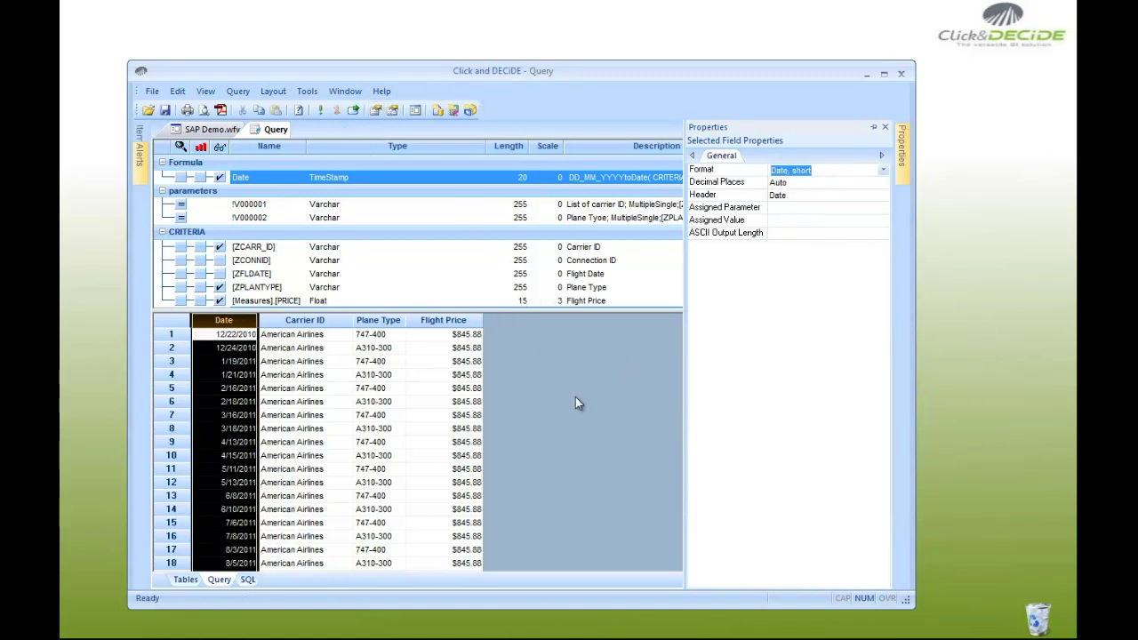
- Save the query under the name "Query for SFLIGHT"
left_click(165, 110)
left_click(490, 343)
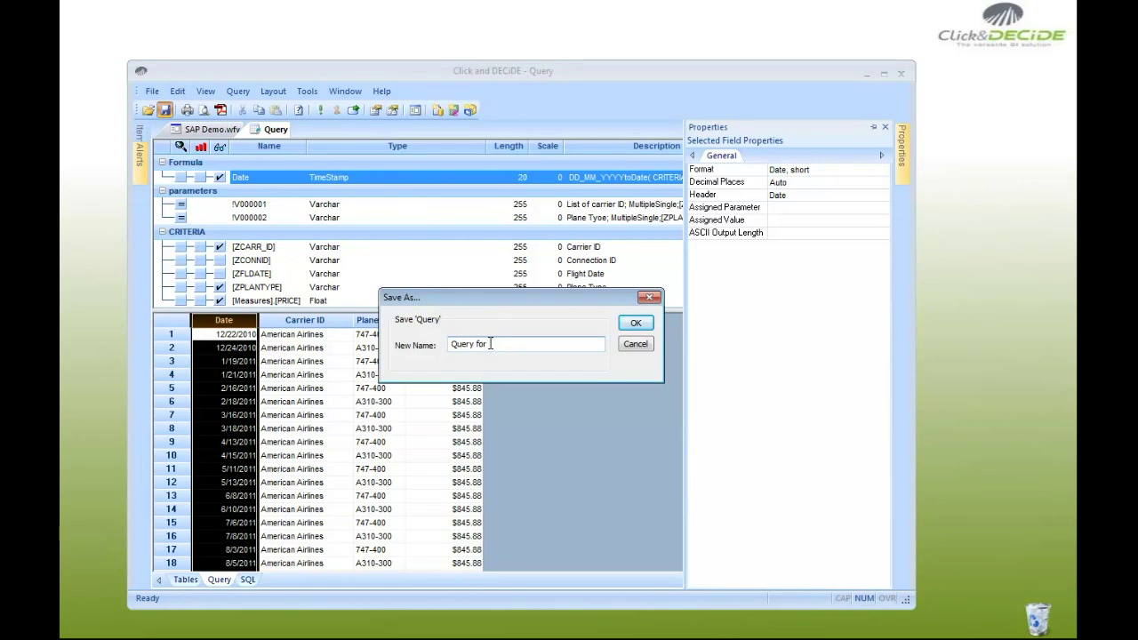
type("for SFLIGHT")
key("Return")
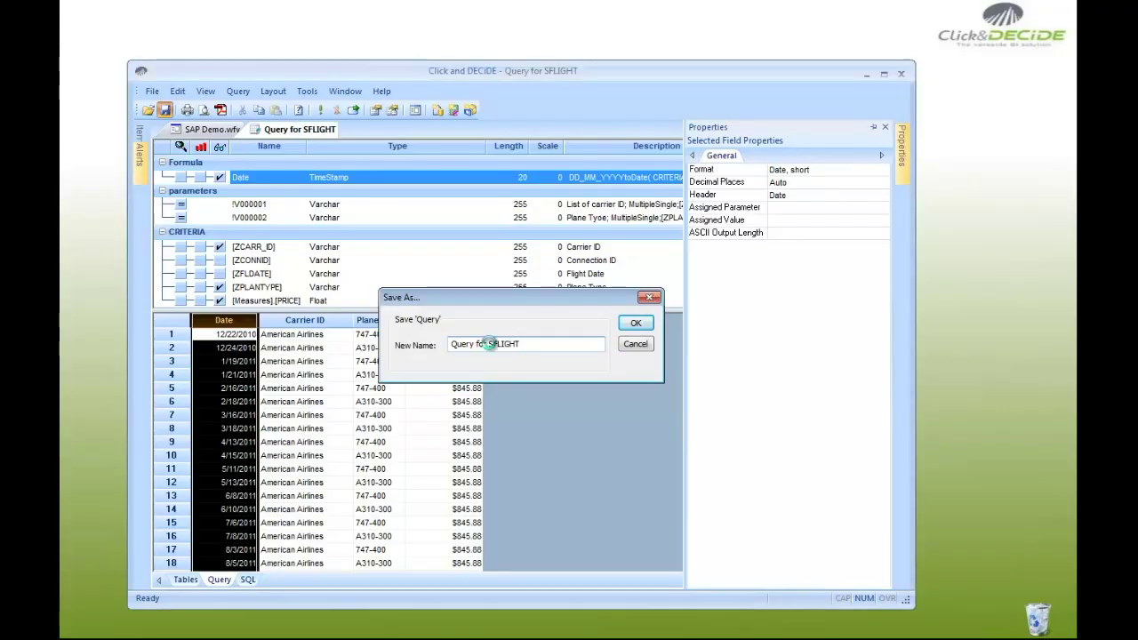